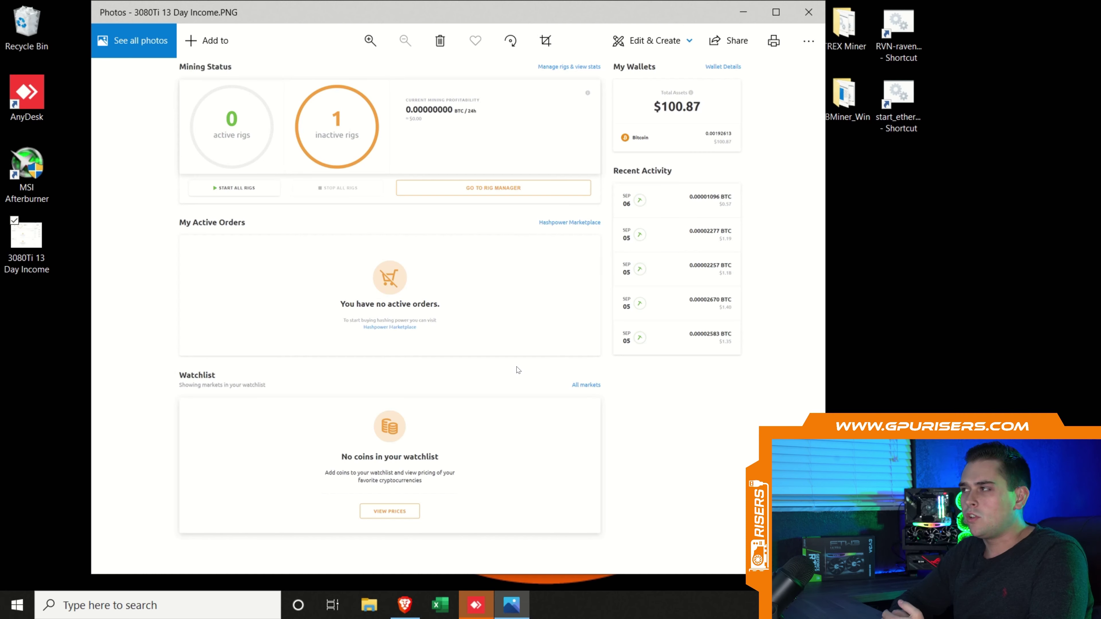
# Step: Open Calculator and shrink its window so the $100.87 wallet total in the income screenshot stays visible
pyautogui.click(172, 606)
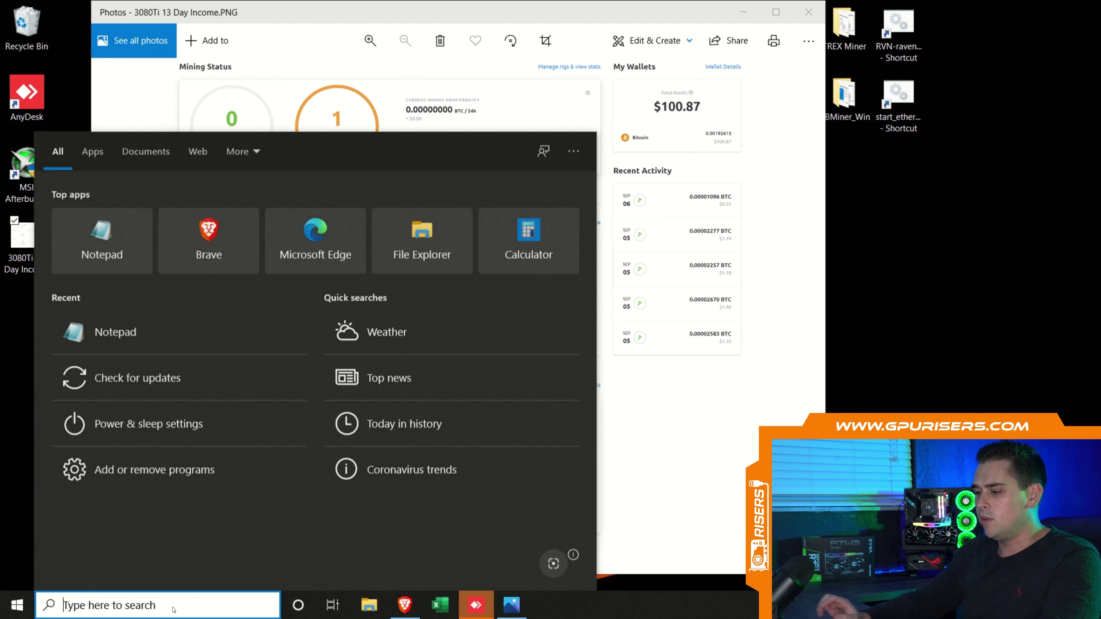
pyautogui.write('calc')
pyautogui.press('Return')
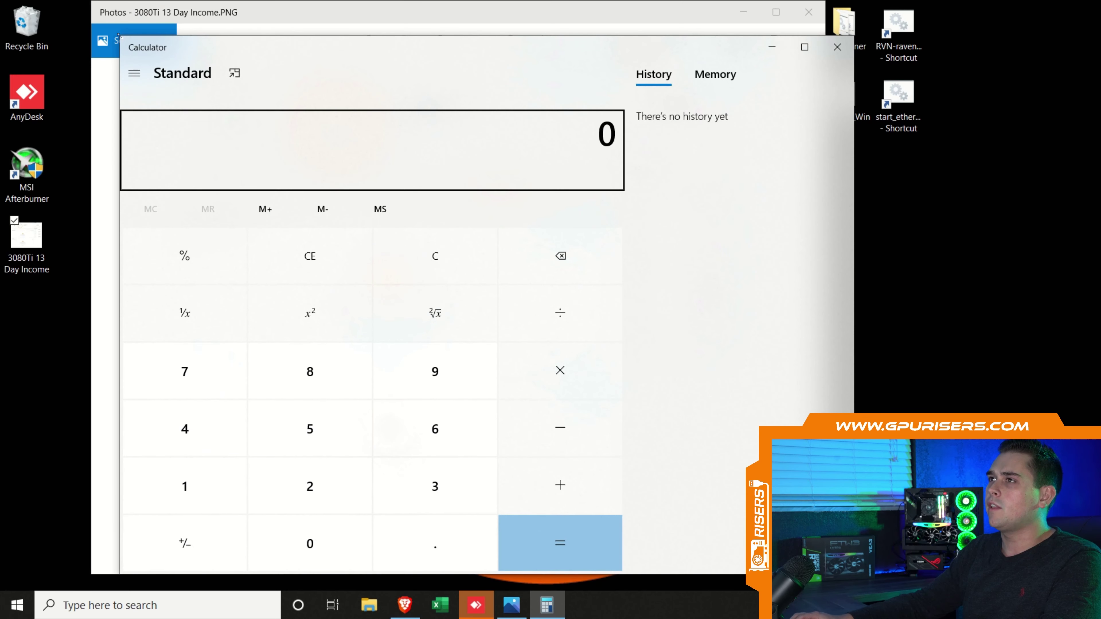
pyautogui.moveTo(120, 37); pyautogui.dragTo(479, 216)
pyautogui.moveTo(545, 230); pyautogui.dragTo(215, 230)
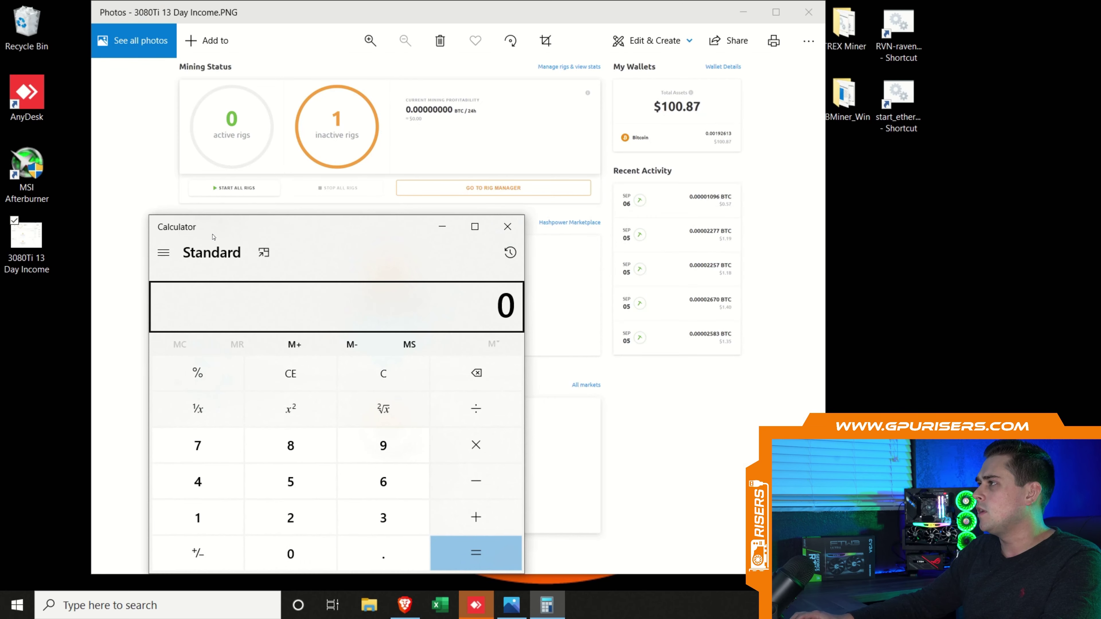
# Step: Calculate the average daily income by dividing 100.87 by 13
pyautogui.write('100.87')
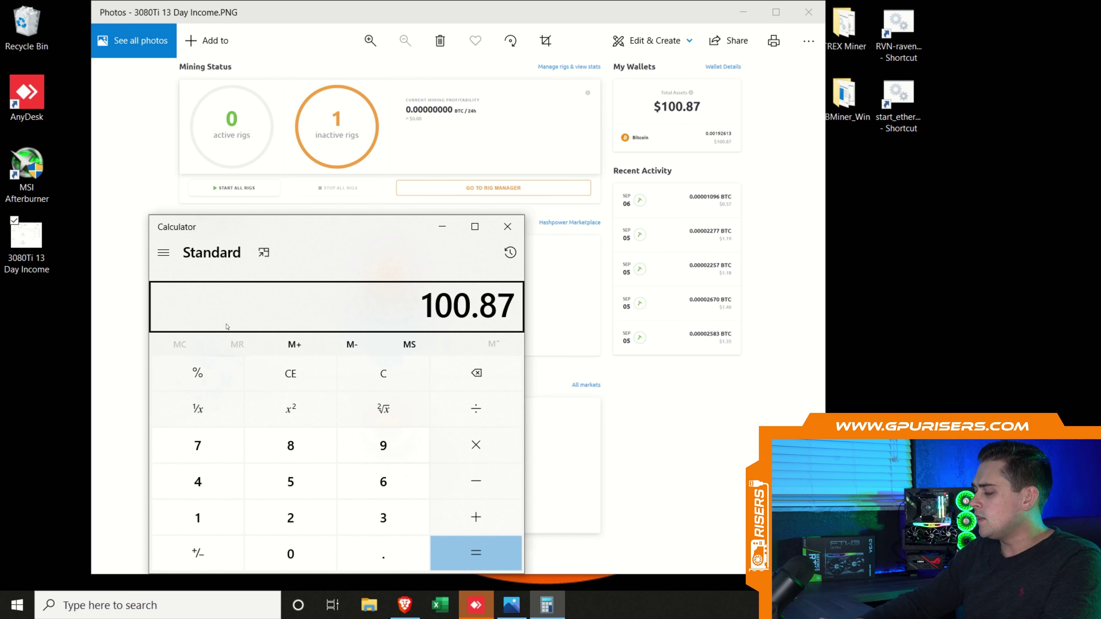
pyautogui.press('/')
pyautogui.write('13')
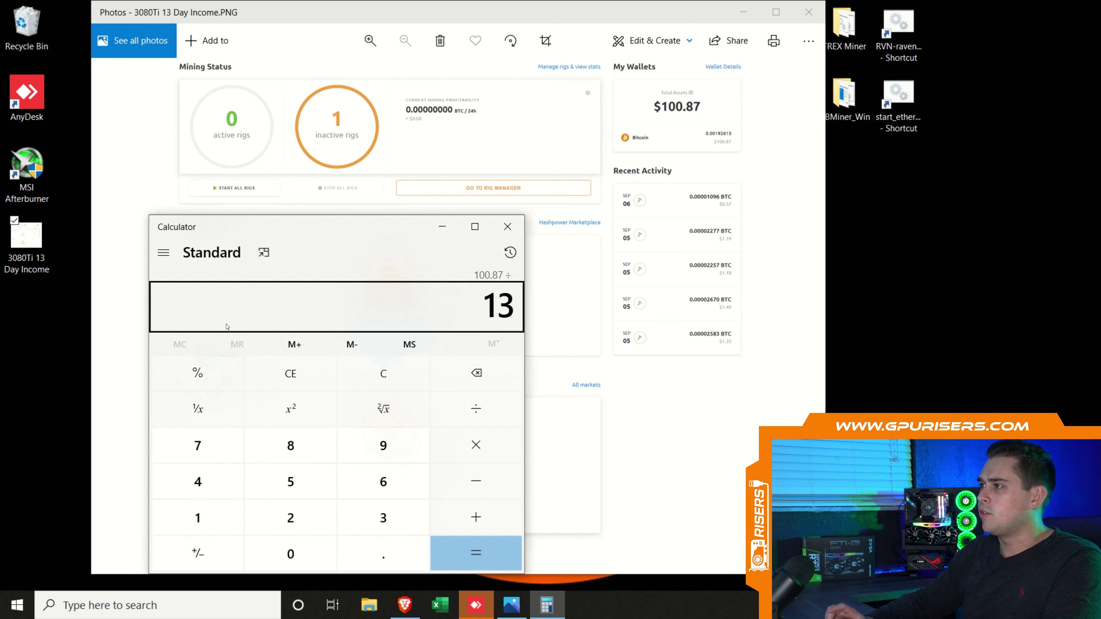
pyautogui.press('Return')
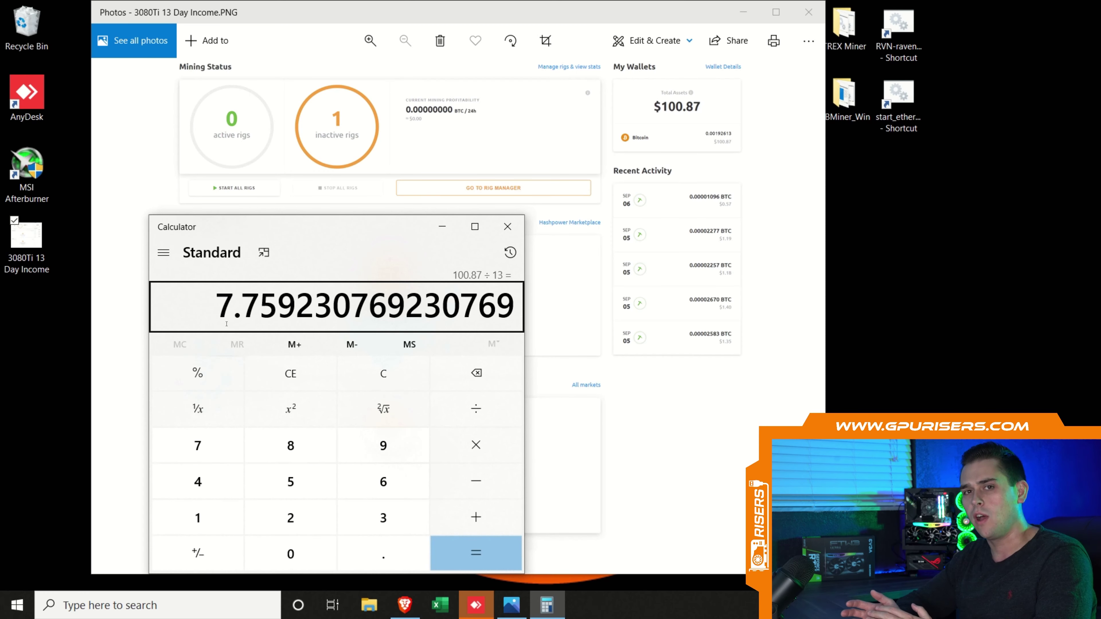
# Step: Switch to the GPURisers.com - ROI/Tax Sheet and move the Calculator window clear of the card data columns
pyautogui.moveTo(367, 228); pyautogui.dragTo(771, 161)
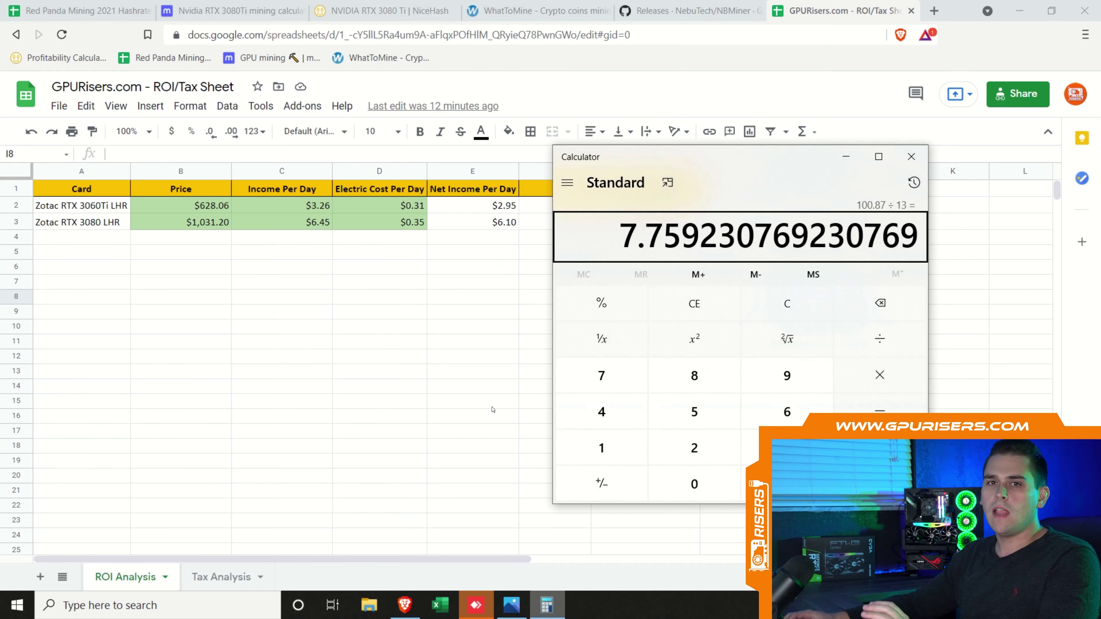
pyautogui.moveTo(697, 152); pyautogui.dragTo(790, 195)
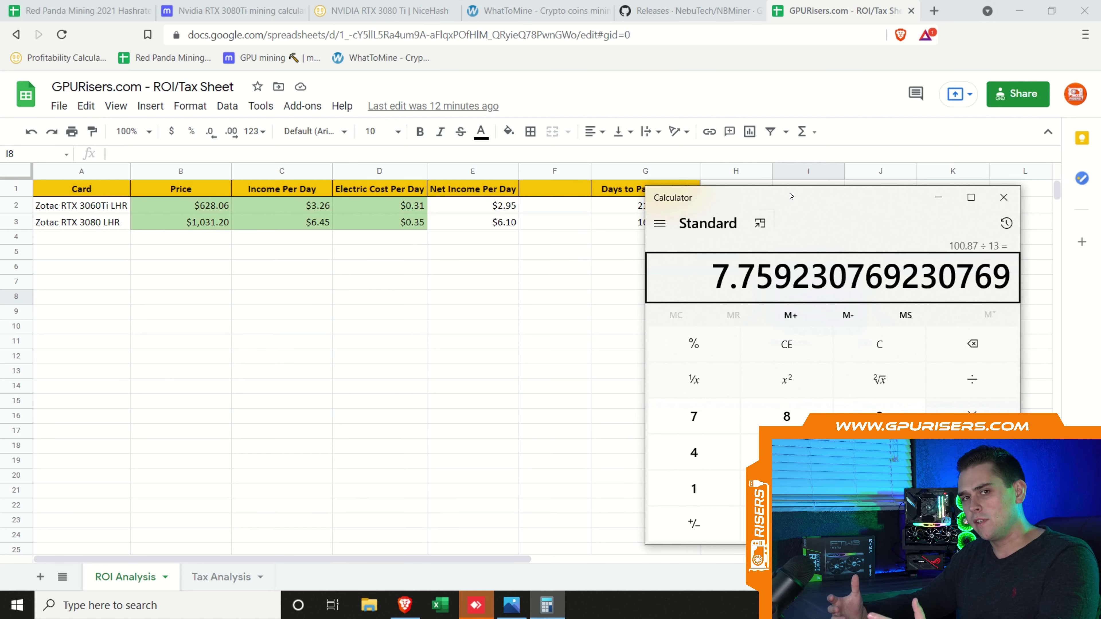
pyautogui.moveTo(792, 196); pyautogui.dragTo(821, 183)
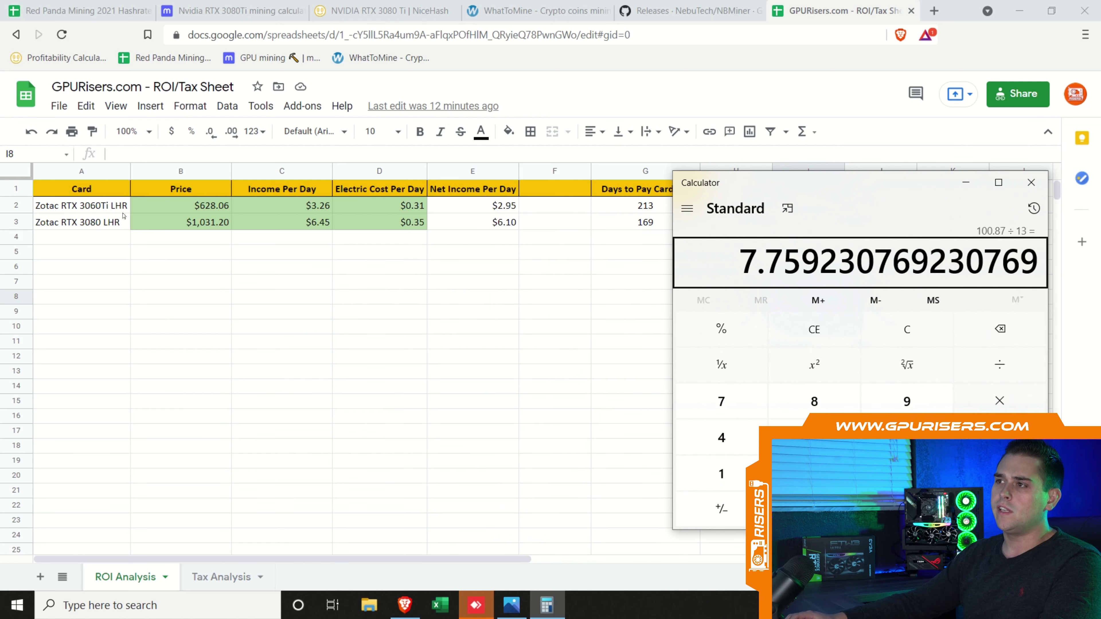
# Step: Add the card EVGA 3080 Ti in row 4 with a price of 1496.93
pyautogui.click(94, 237)
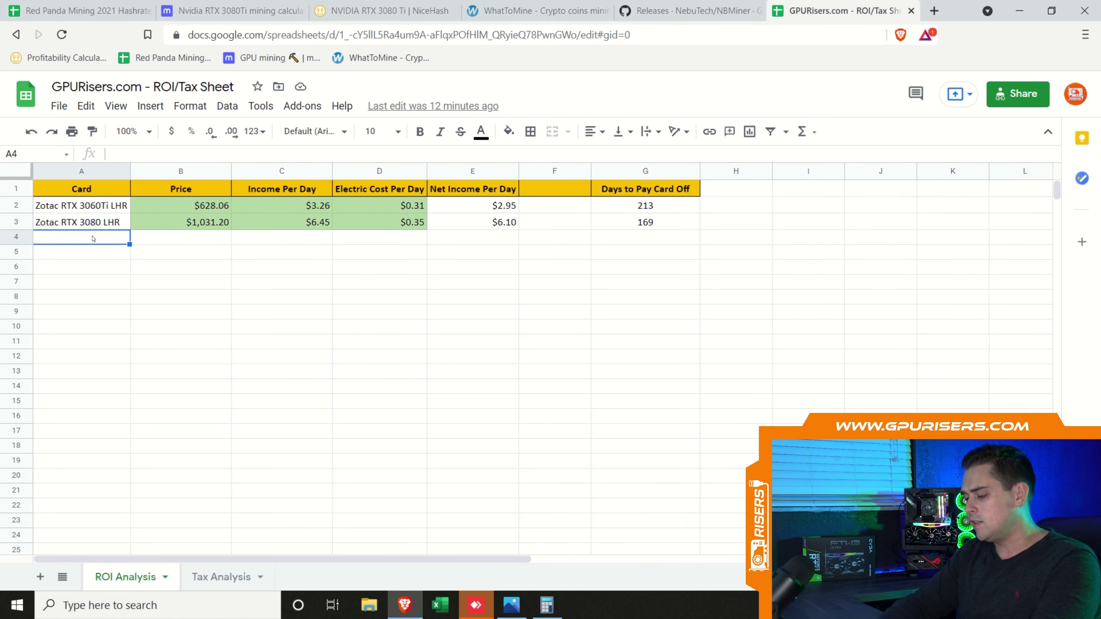
pyautogui.write('EVGA ')
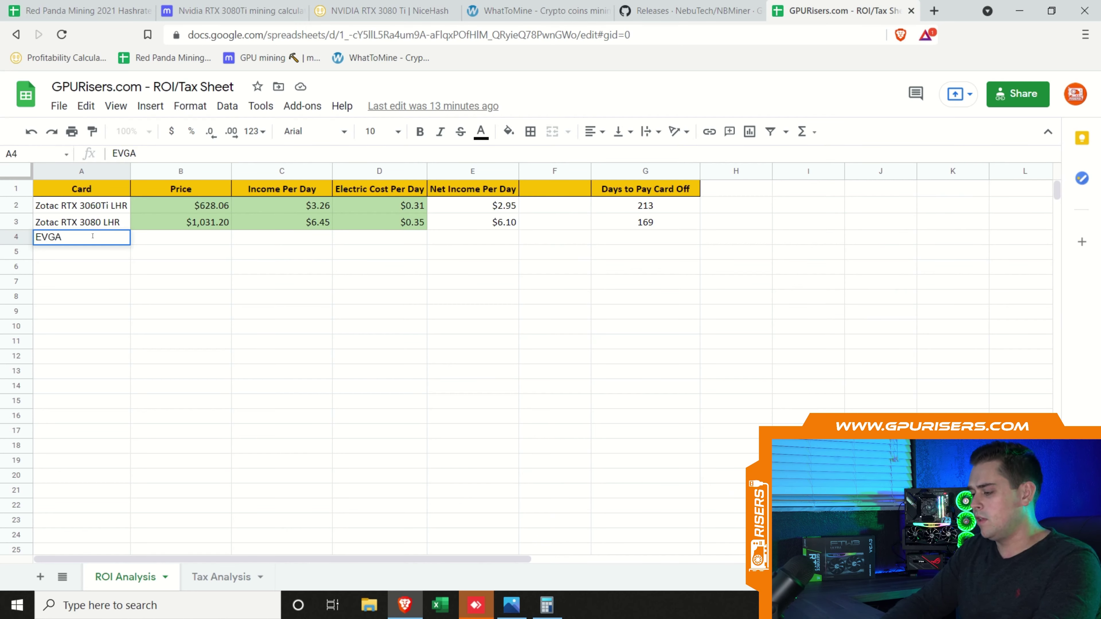
pyautogui.write('3080 Ti')
pyautogui.press('Tab')
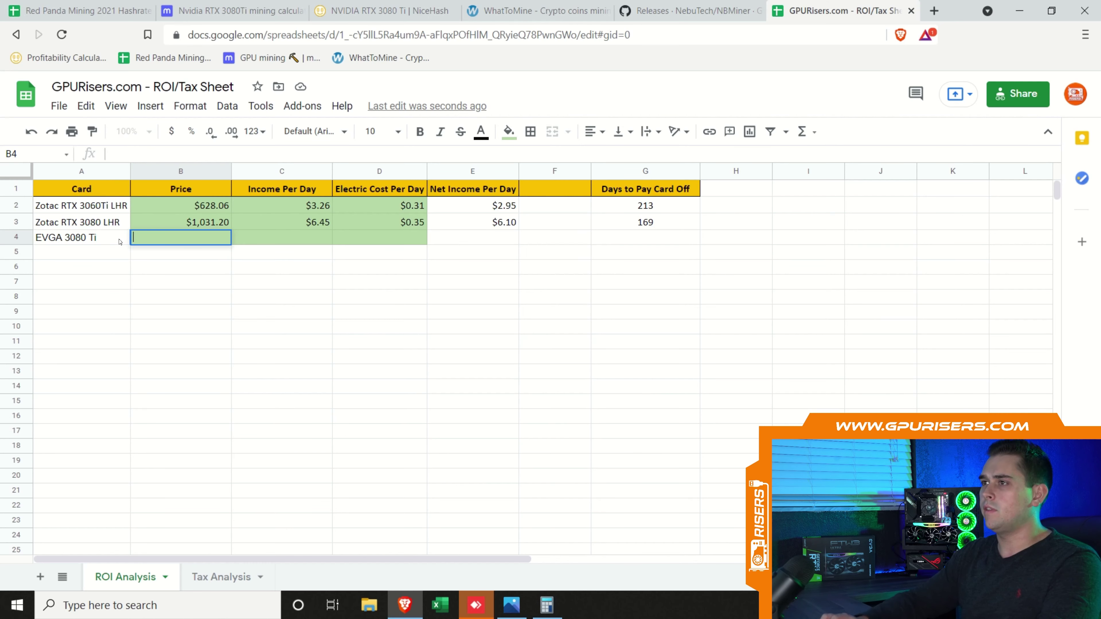
pyautogui.write('149')
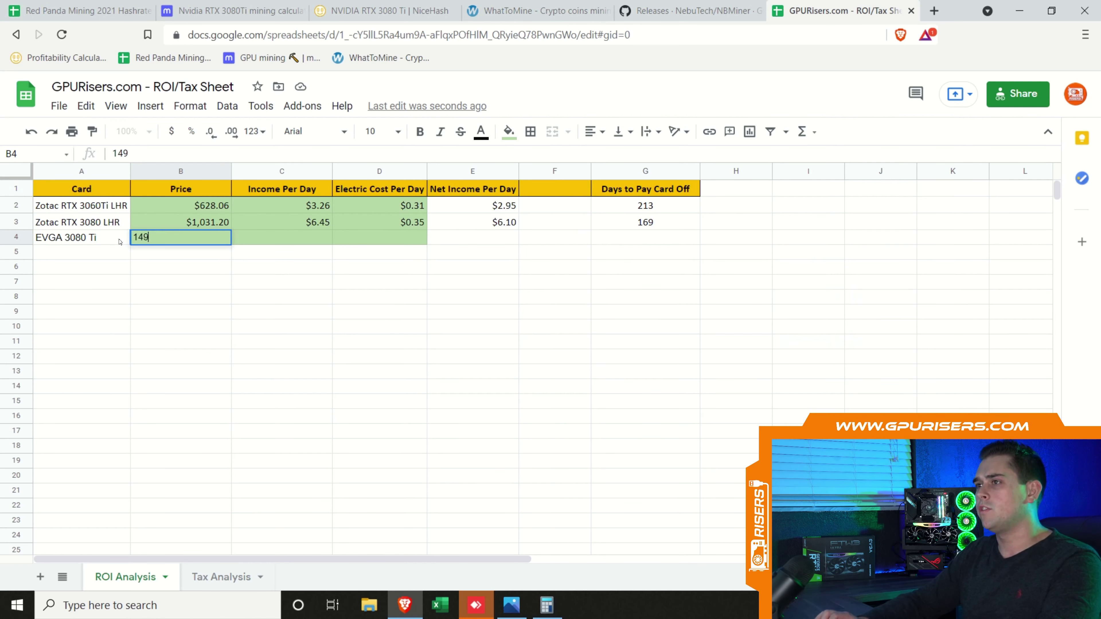
pyautogui.write('6.93')
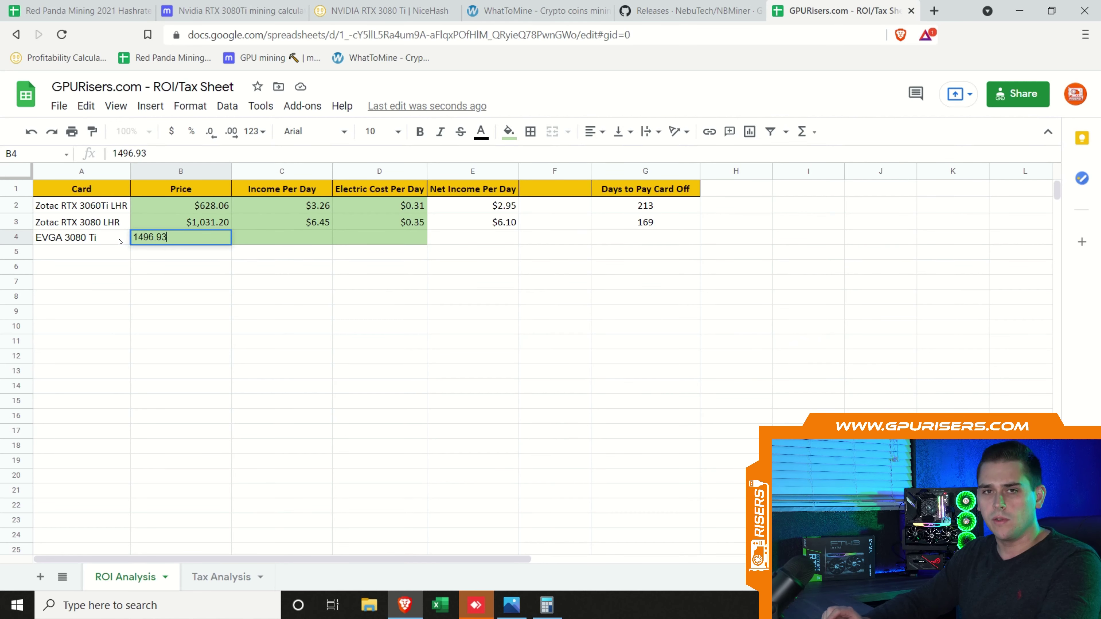
pyautogui.click(282, 297)
# Step: Format the price, income and electric cost cells B4:D4 as currency
pyautogui.moveTo(180, 238); pyautogui.dragTo(390, 237)
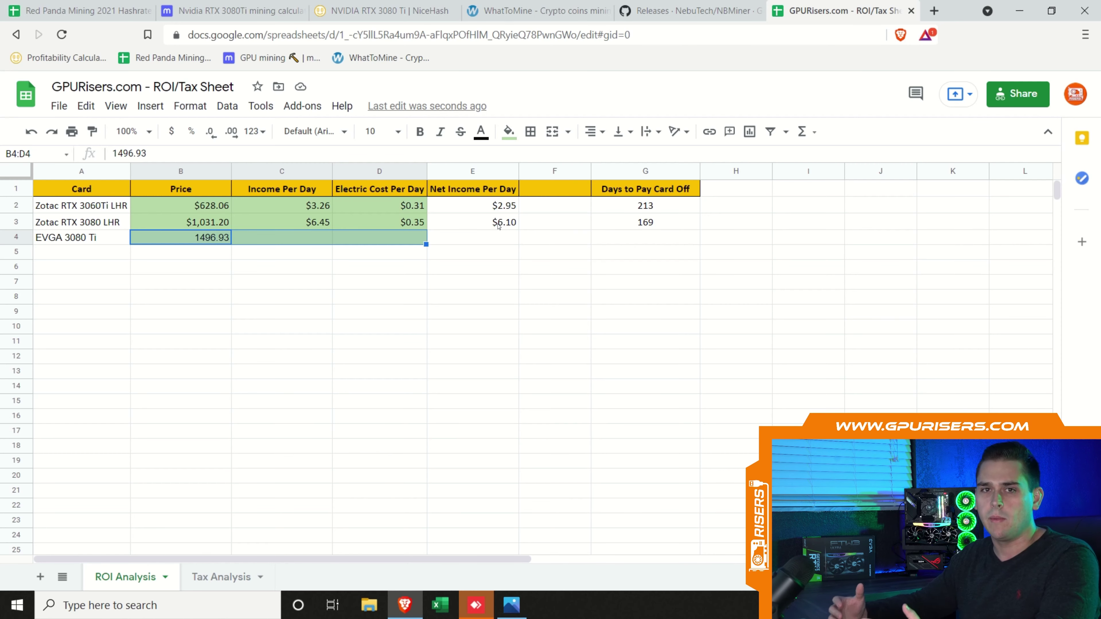
pyautogui.moveTo(181, 237); pyautogui.dragTo(364, 243)
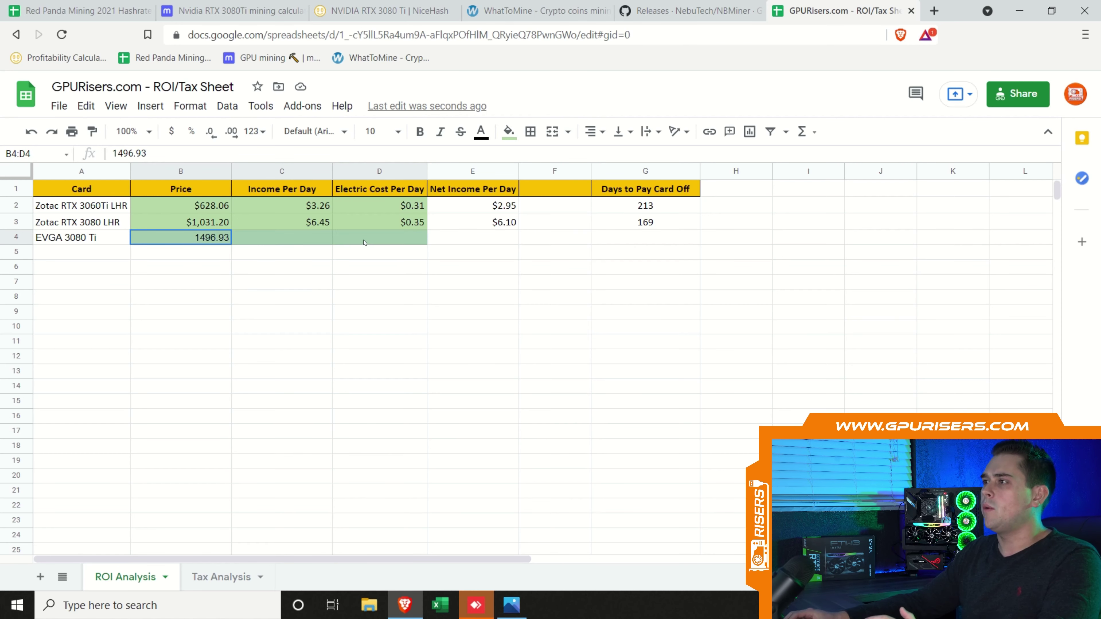
pyautogui.click(171, 131)
pyautogui.click(207, 245)
# Step: Check the daily average in Calculator and enter 7.76 as the EVGA 3080 Ti's income per day
pyautogui.click(261, 239)
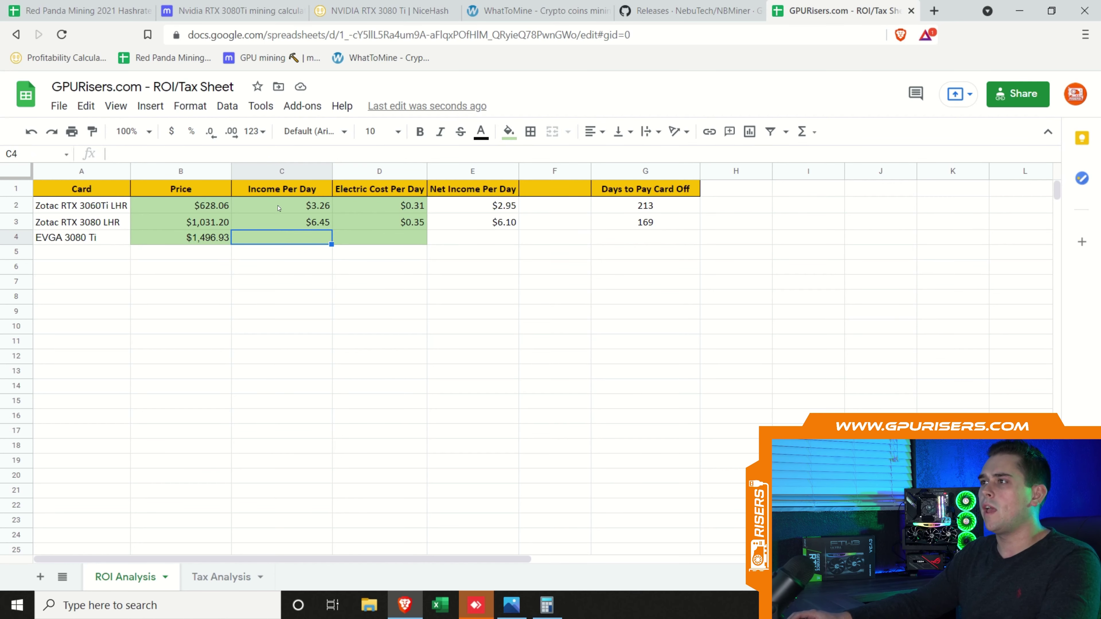
pyautogui.press('Up')
pyautogui.press('Up')
pyautogui.click(547, 606)
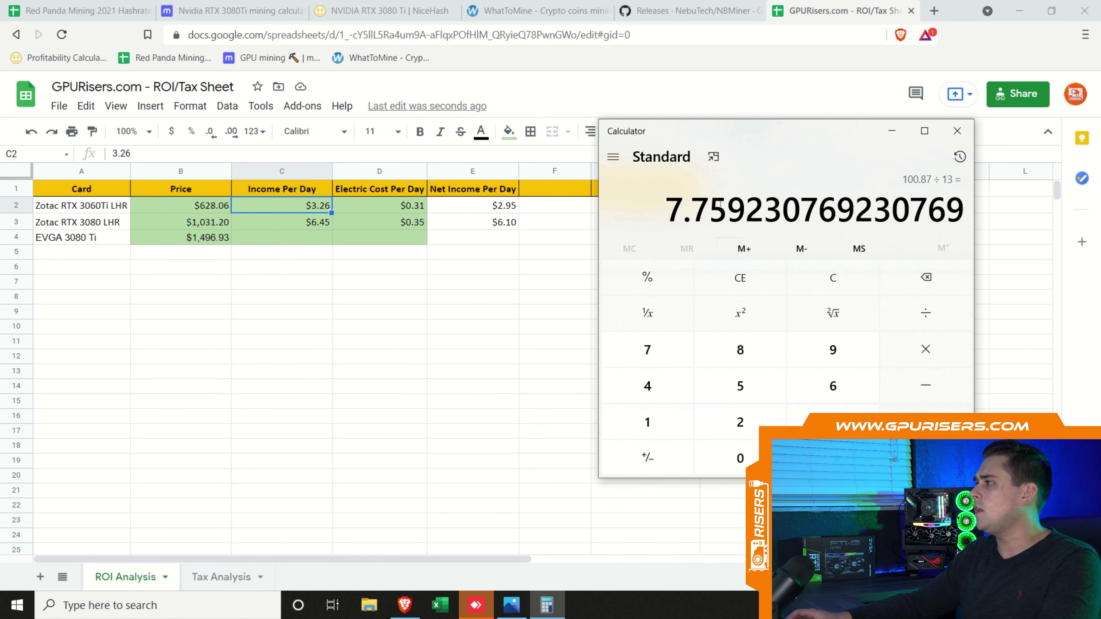
pyautogui.moveTo(677, 202); pyautogui.dragTo(740, 209)
pyautogui.click(711, 221)
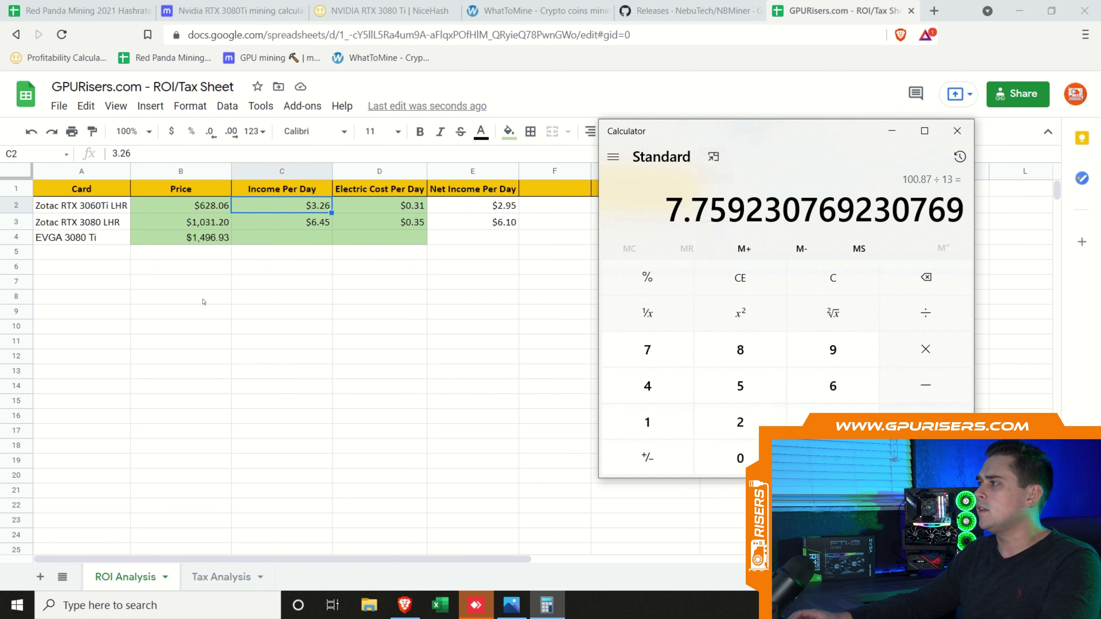
pyautogui.click(290, 238)
pyautogui.write('7.76')
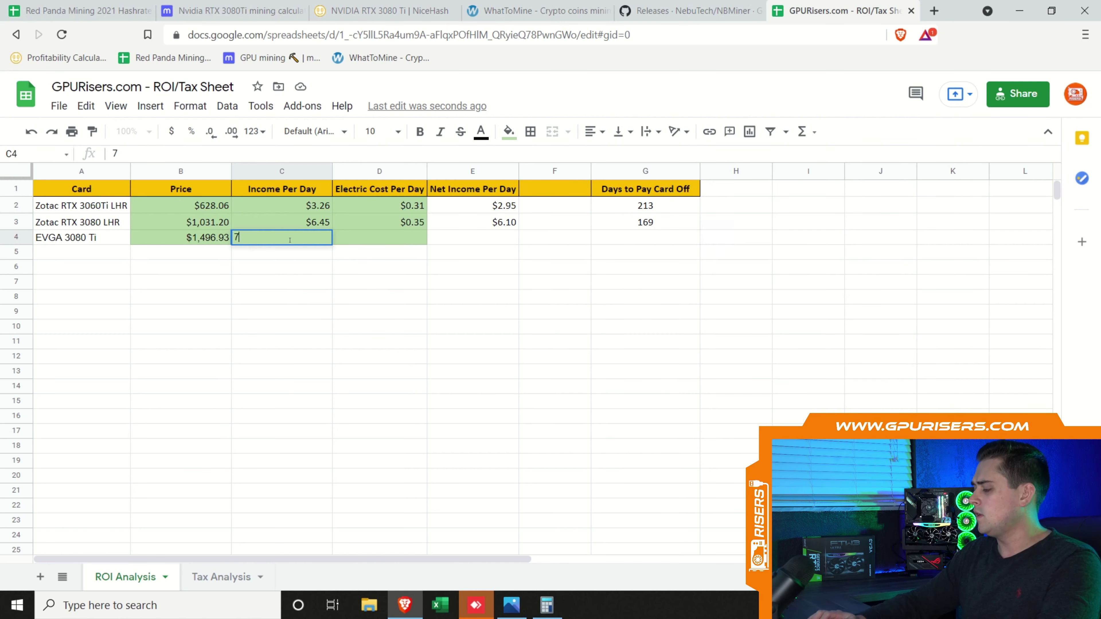
pyautogui.press('Return')
pyautogui.press('Right')
pyautogui.press('Right')
pyautogui.press('Down')
pyautogui.press('Down')
pyautogui.press('Down')
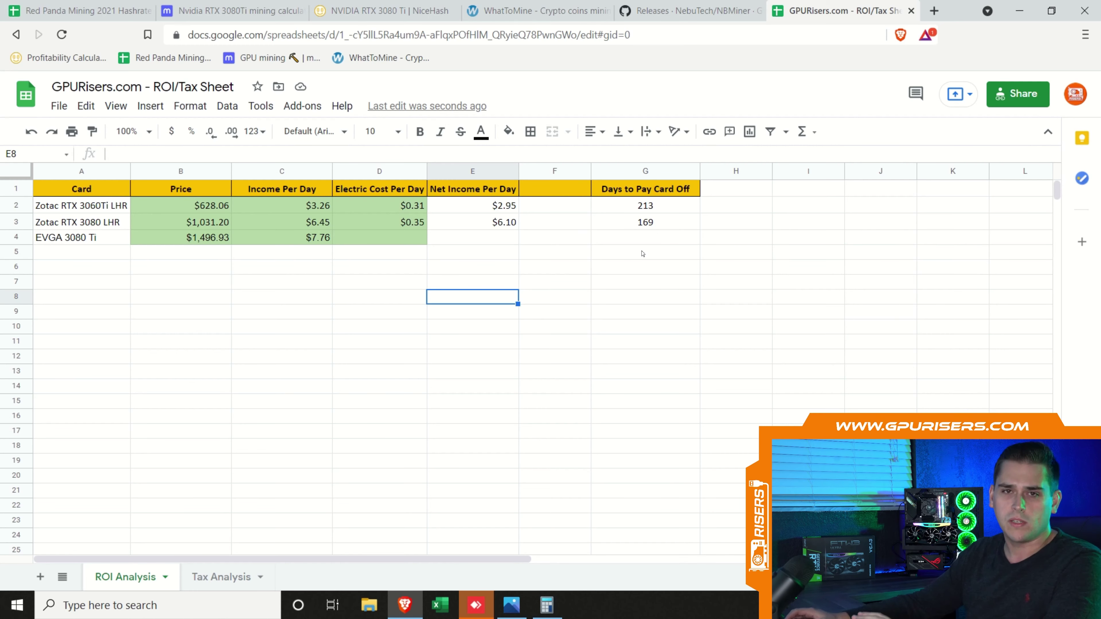
# Step: Switch to the WhatToMine page, load the hash rates for one 3080, and set the Ethash power to 355 W
pyautogui.hotkey('ctrl', '4')
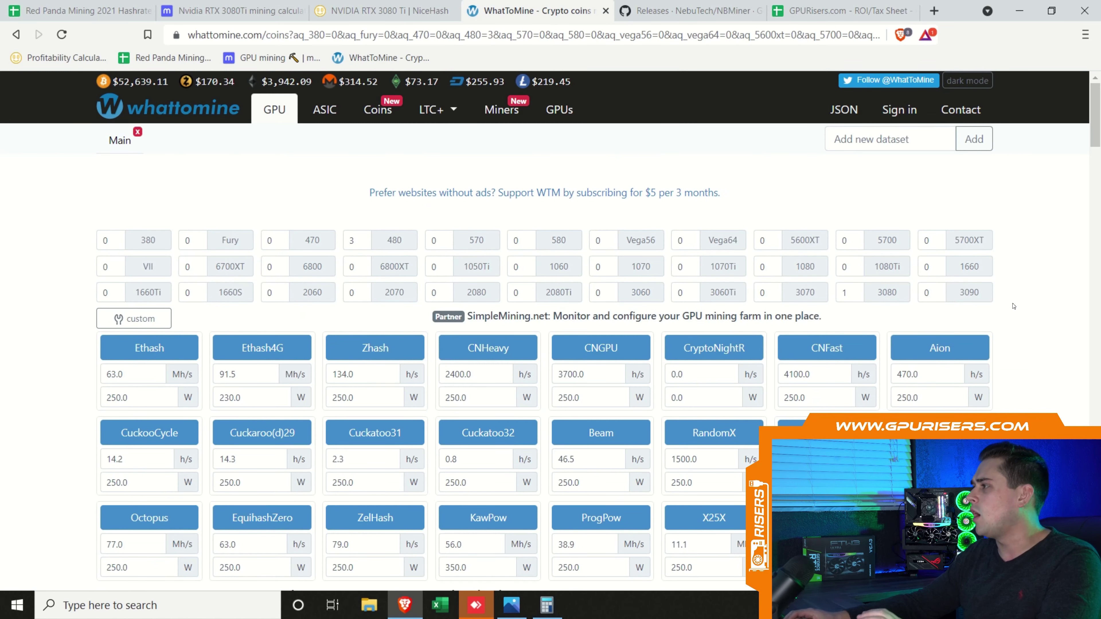
pyautogui.click(887, 293)
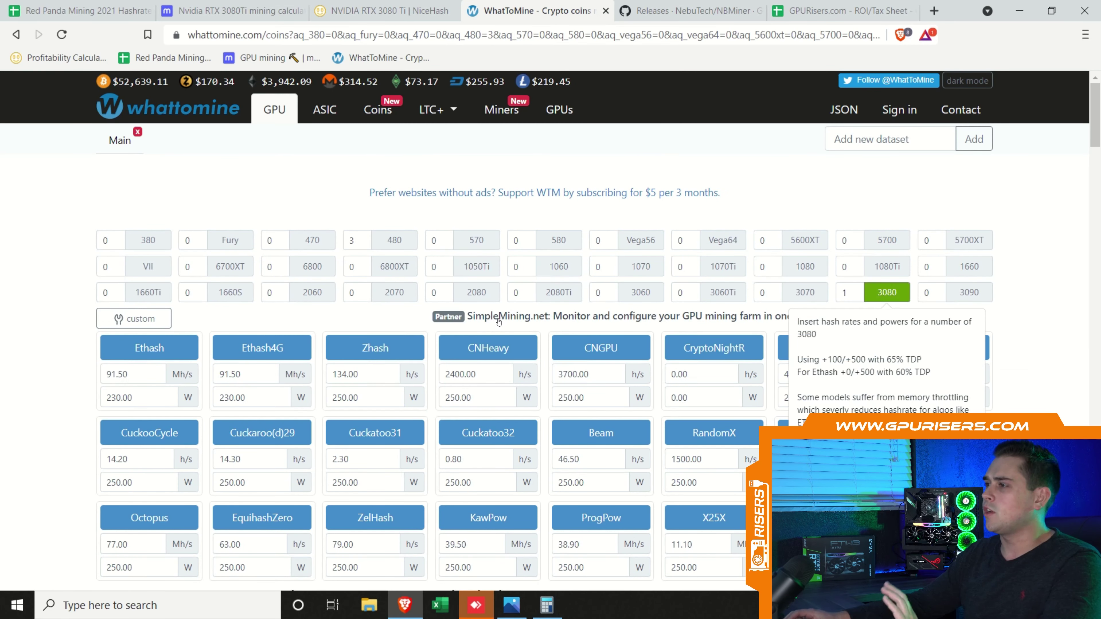
pyautogui.doubleClick(125, 374)
pyautogui.click(150, 386)
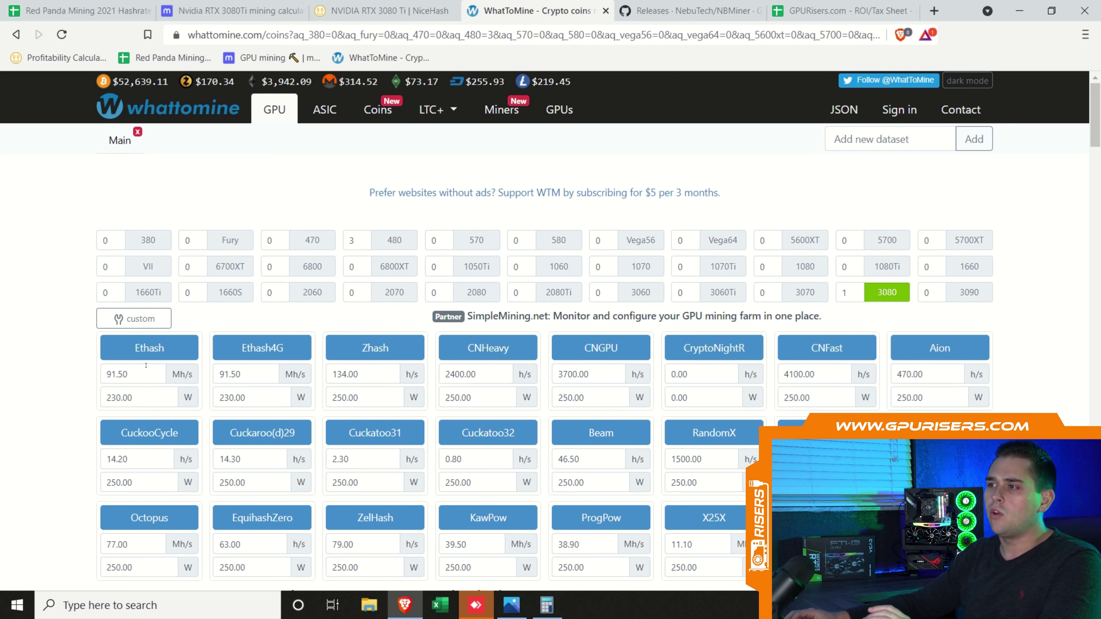
pyautogui.doubleClick(126, 397)
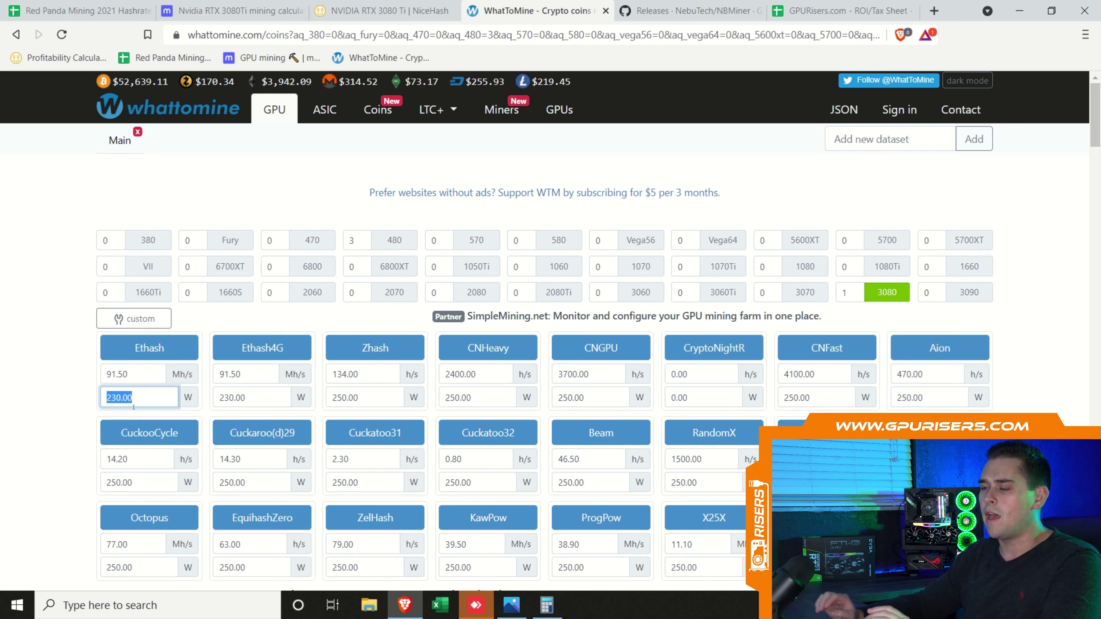
pyautogui.write('355')
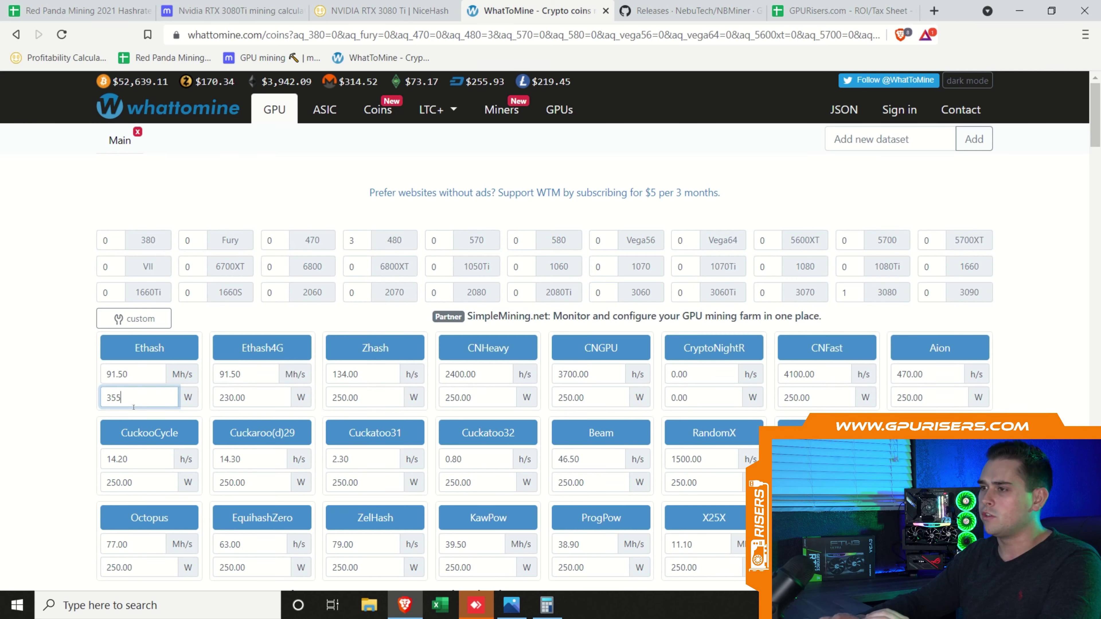
pyautogui.click(45, 445)
# Step: Calculate the mining profitability with these settings and bring the coin results table into view
pyautogui.scroll(-6, 44, 446)
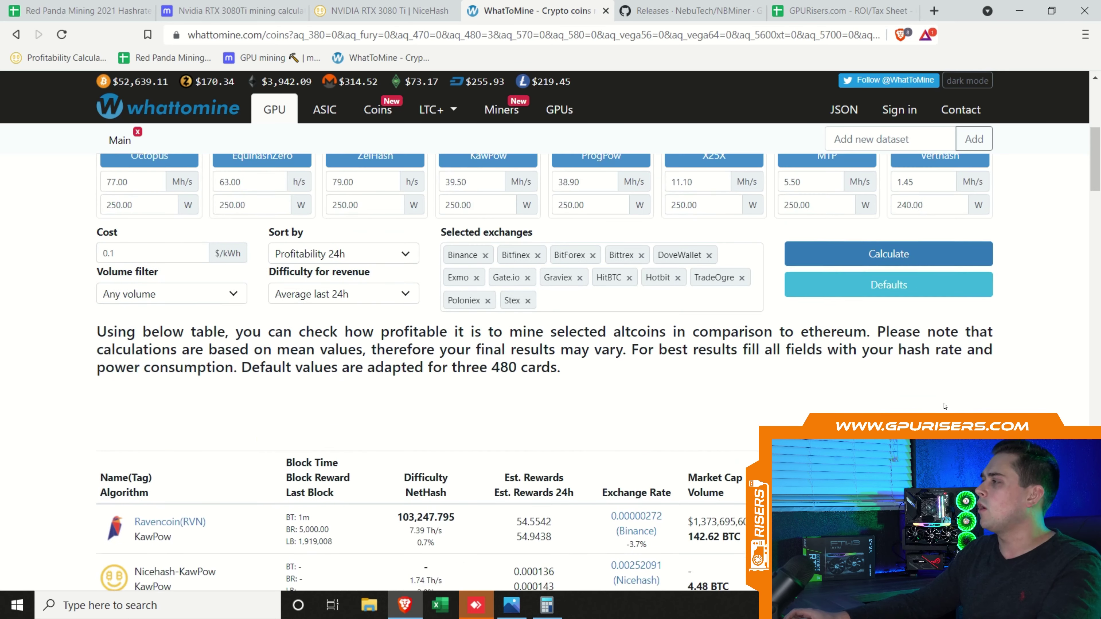
pyautogui.click(887, 252)
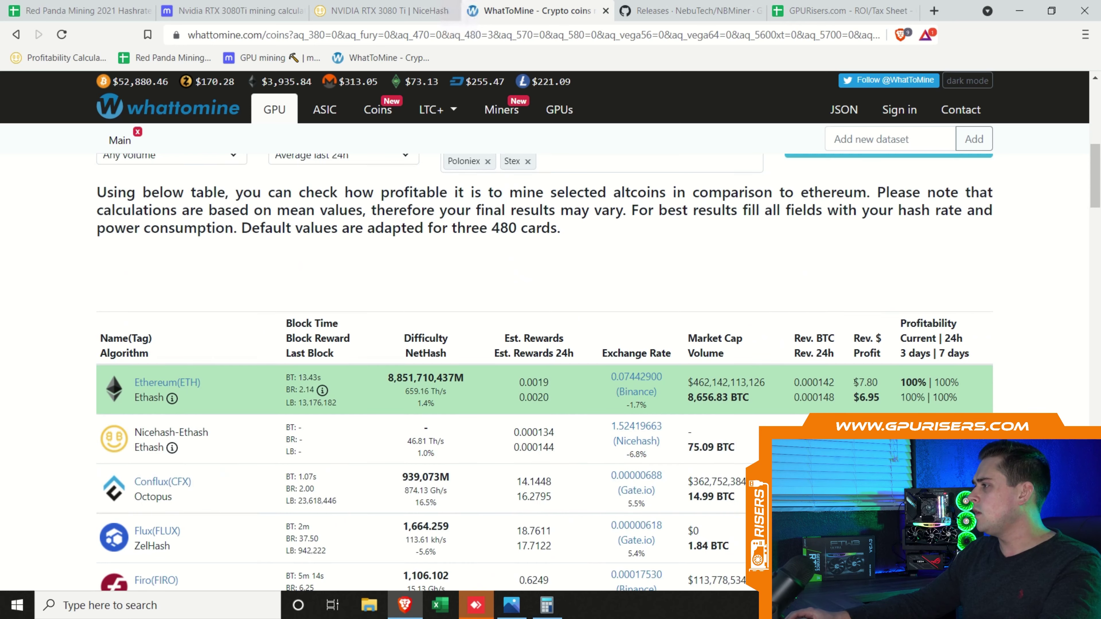
pyautogui.scroll(-3, 855, 382)
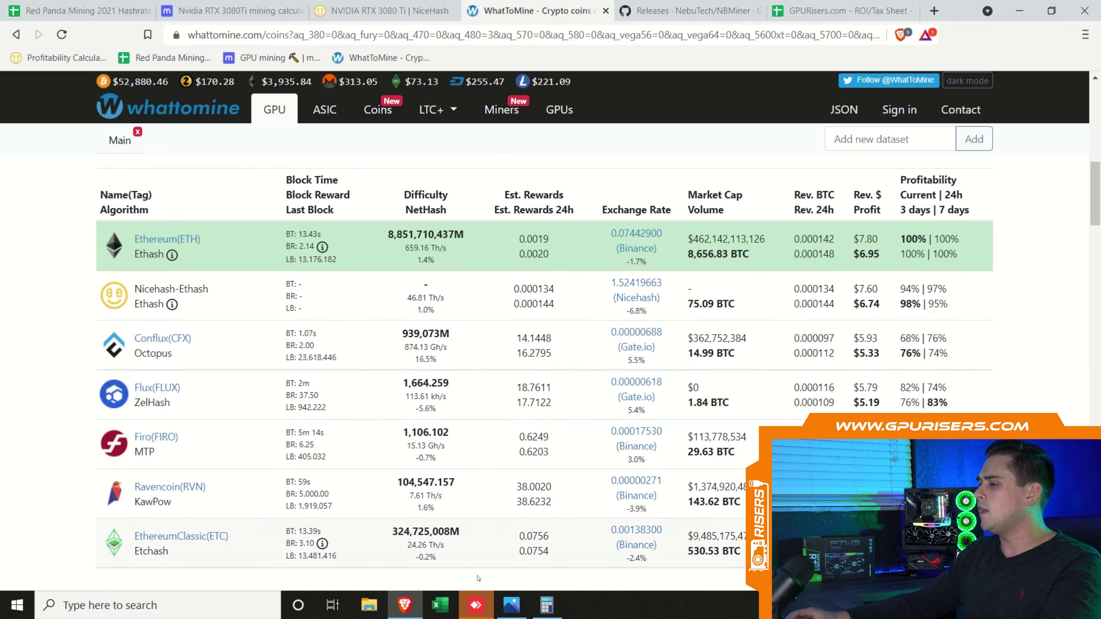
# Step: Calculate the daily electric cost in Calculator by subtracting Ethereum's 6.95 profit from its 7.80 revenue
pyautogui.click(547, 605)
pyautogui.moveTo(743, 148); pyautogui.dragTo(254, 183)
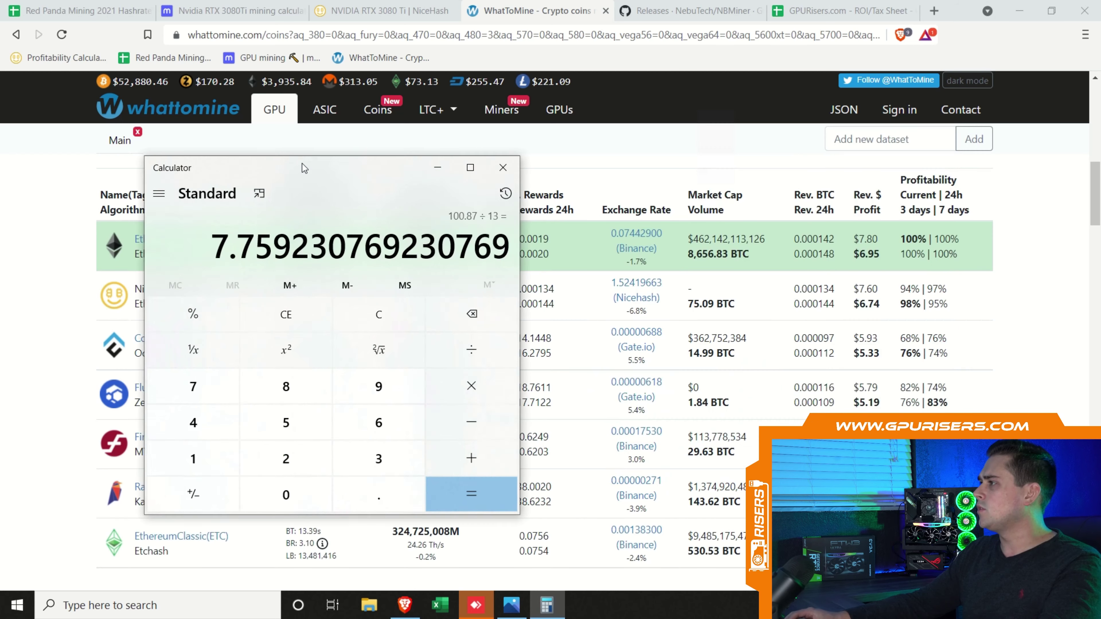
pyautogui.click(354, 316)
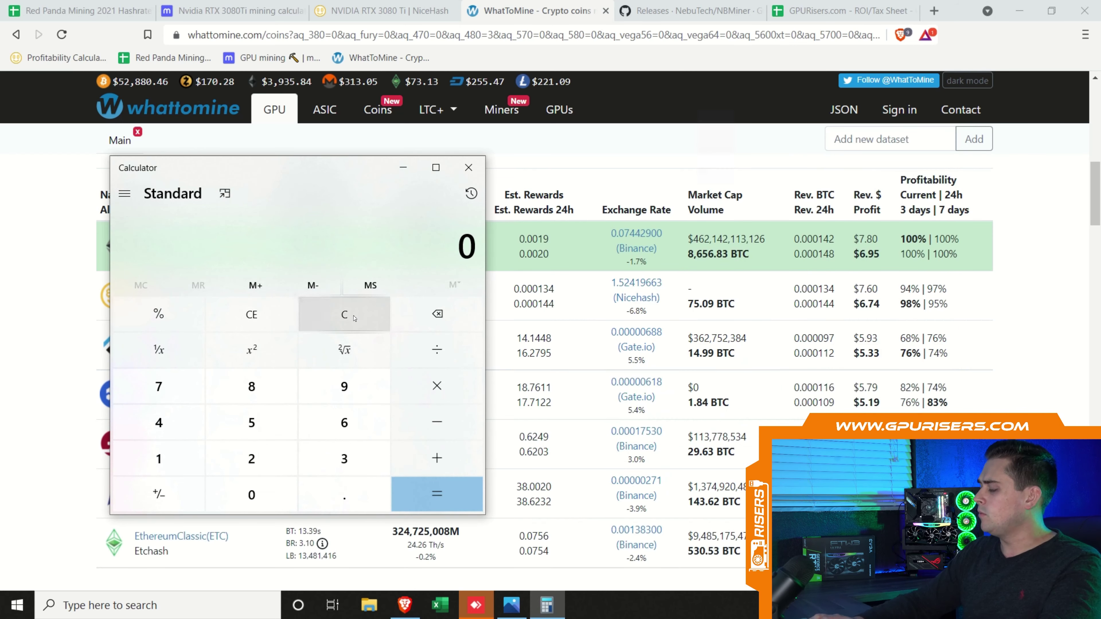
pyautogui.write('7.80')
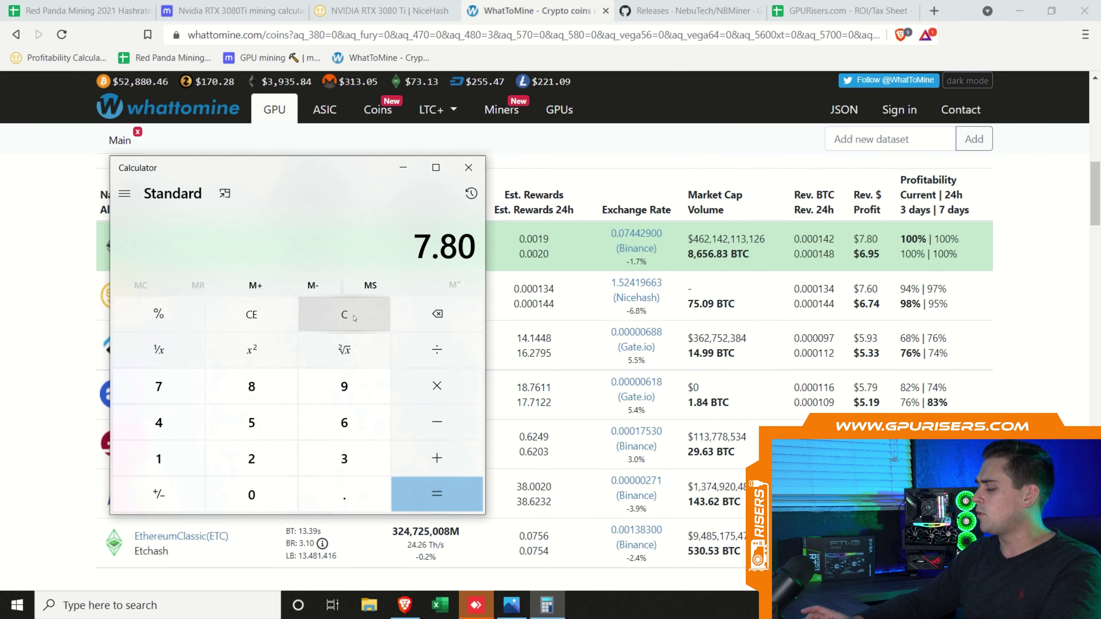
pyautogui.press('-')
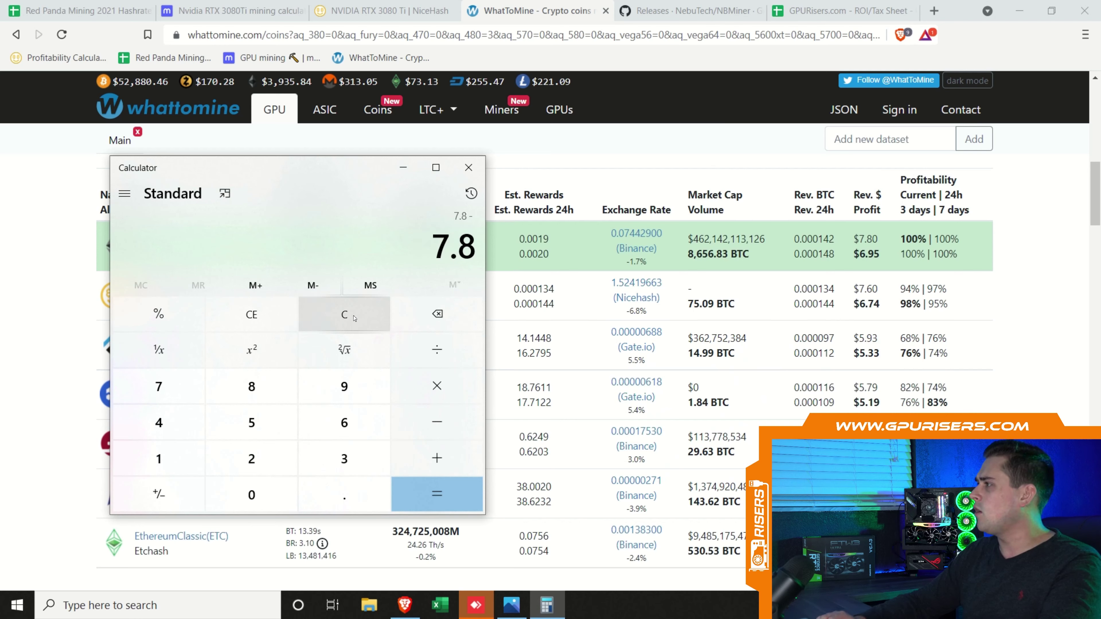
pyautogui.write('6.95')
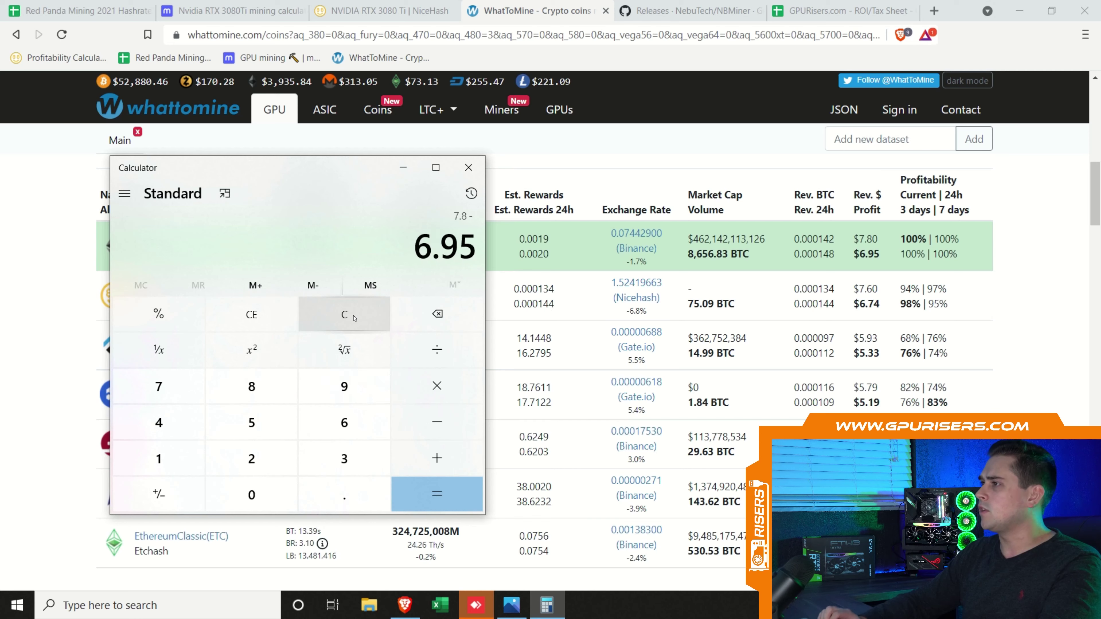
pyautogui.press('Return')
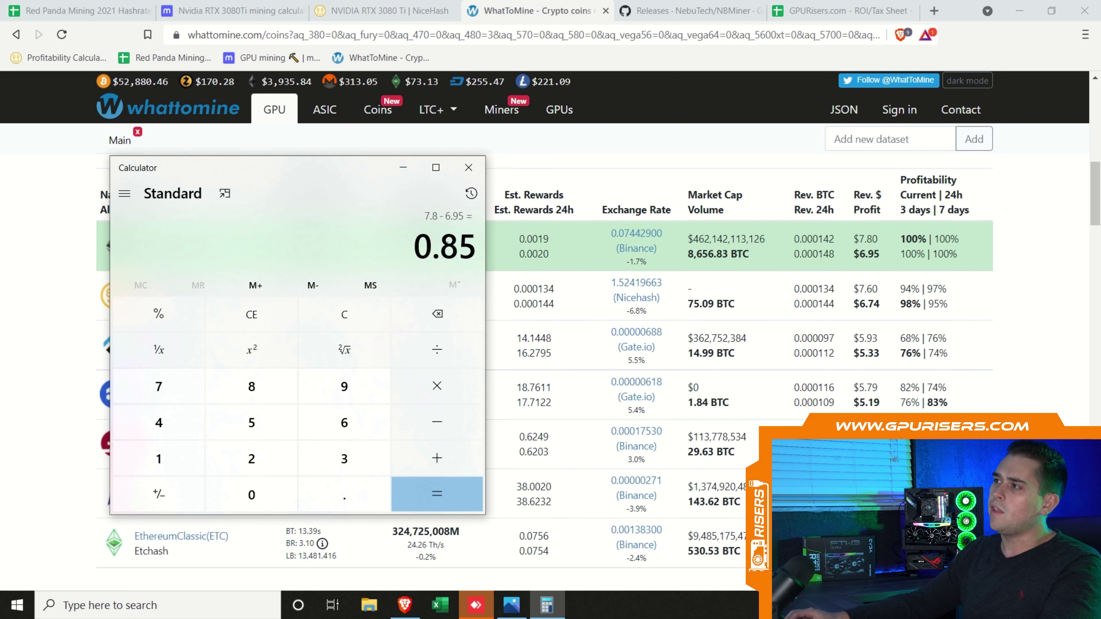
# Step: Return to the ROI sheet and enter 0.85 as the EVGA 3080 Ti's electric cost per day
pyautogui.moveTo(440, 245); pyautogui.dragTo(476, 248)
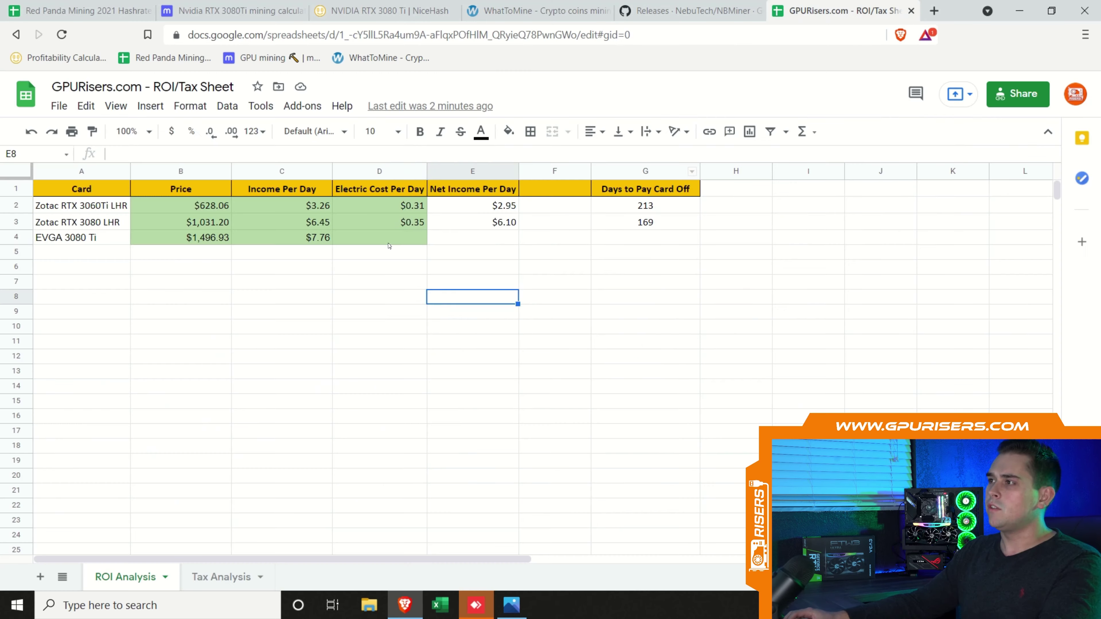
pyautogui.click(389, 242)
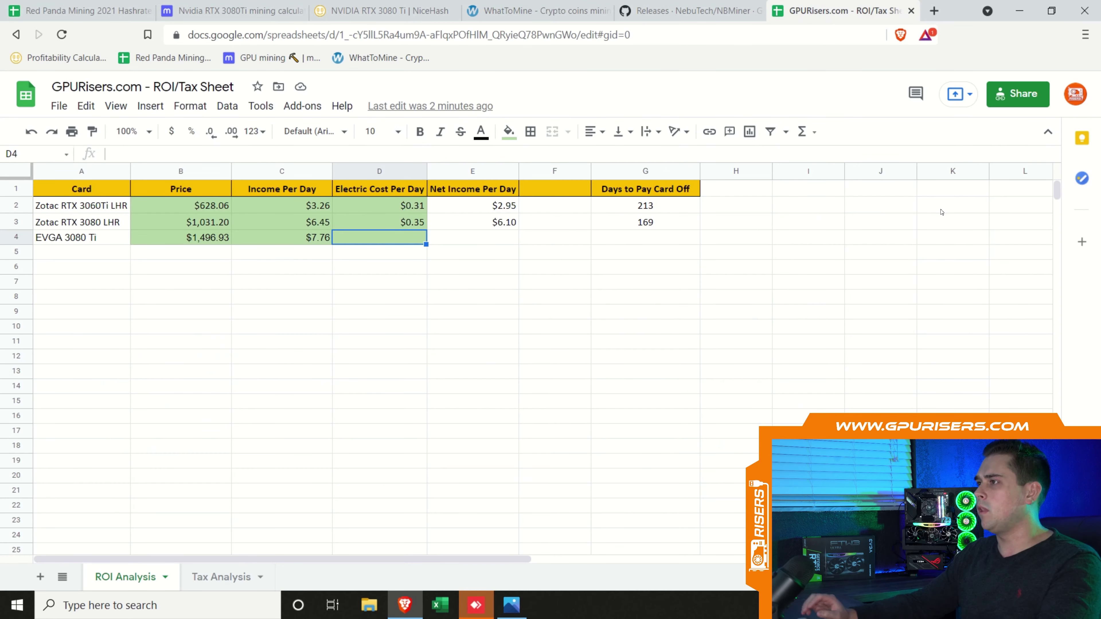
pyautogui.write('.85')
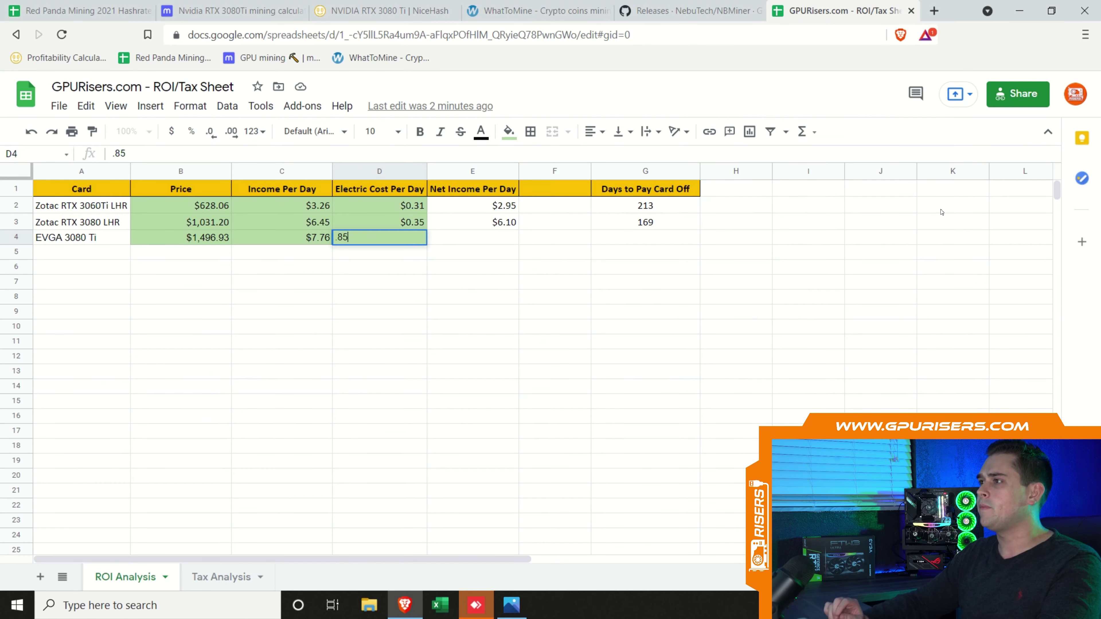
pyautogui.press('Up')
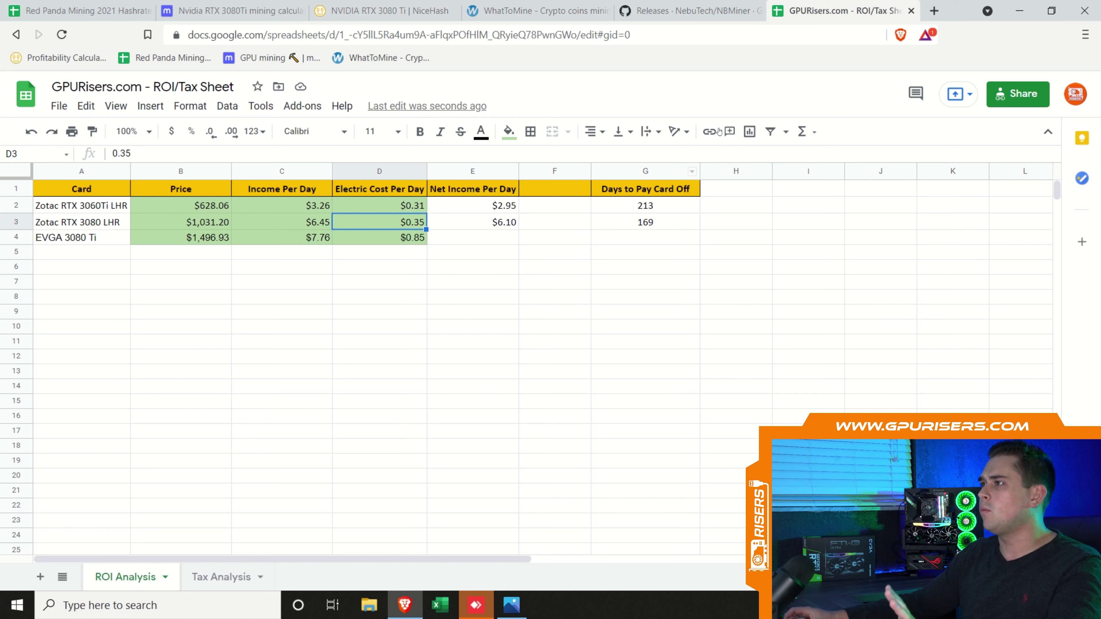
# Step: Switch to the WhatToMine page and recalculate the profitability with the preset hash rates and powers for one 3080
pyautogui.click(515, 17)
pyautogui.scroll(6, 343, 372)
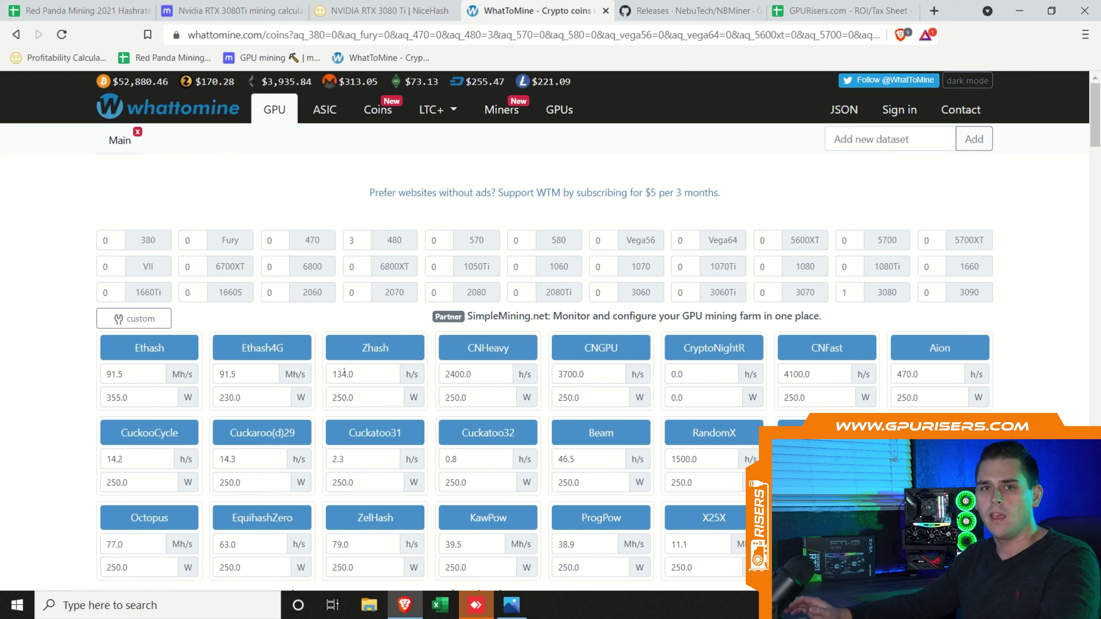
pyautogui.click(887, 292)
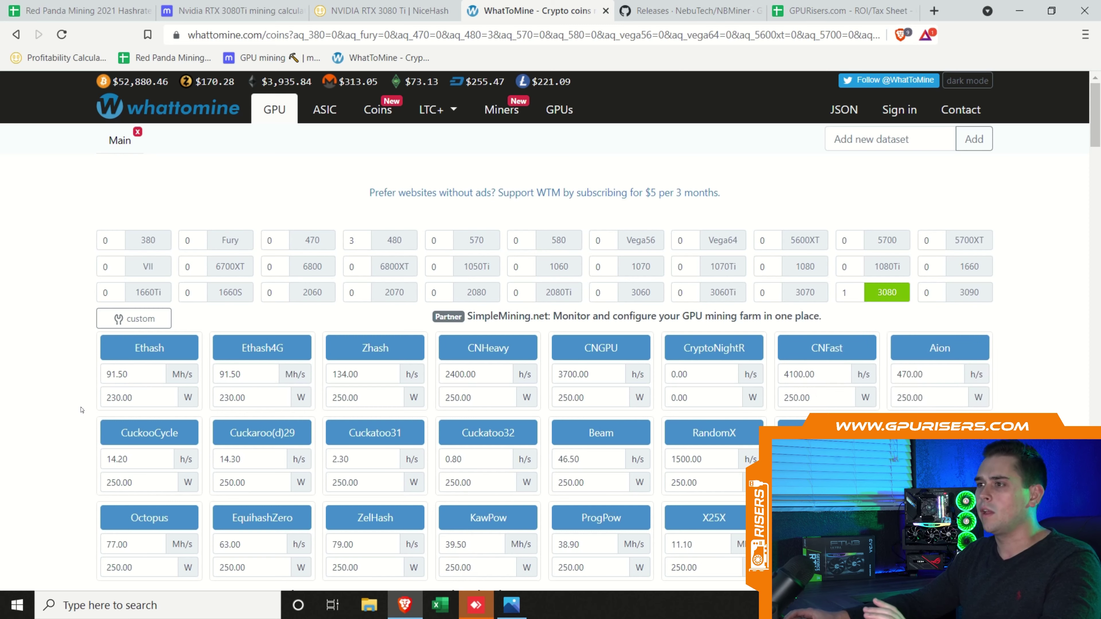
pyautogui.click(141, 398)
pyautogui.scroll(-5, 141, 398)
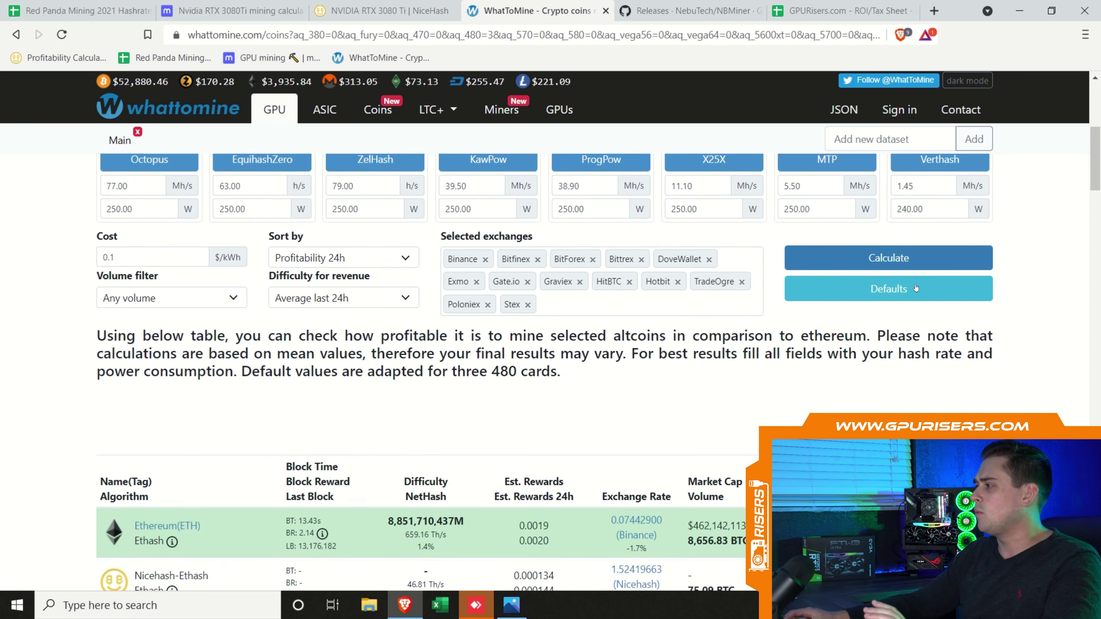
pyautogui.click(899, 263)
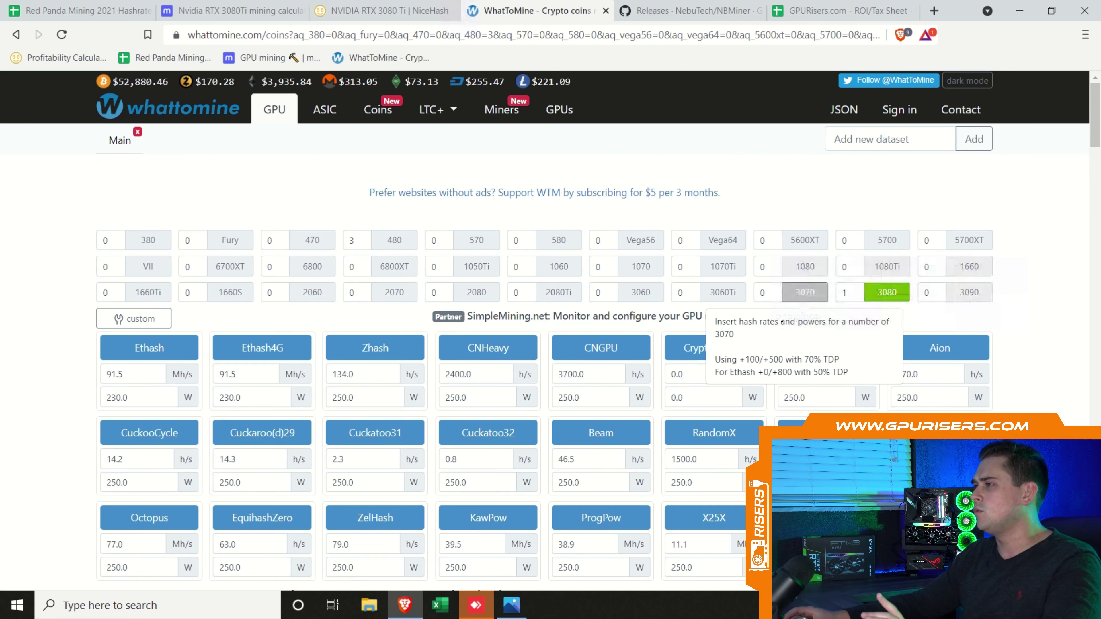
# Step: Calculate the 3080's daily electric cost in Calculator by subtracting Ethereum's 7.25 profit from its 7.80 revenue
pyautogui.scroll(-5, 479, 389)
pyautogui.scroll(-3, 478, 389)
pyautogui.click(218, 606)
pyautogui.write('calc')
pyautogui.press('Return')
pyautogui.write('7.8 - 7.')
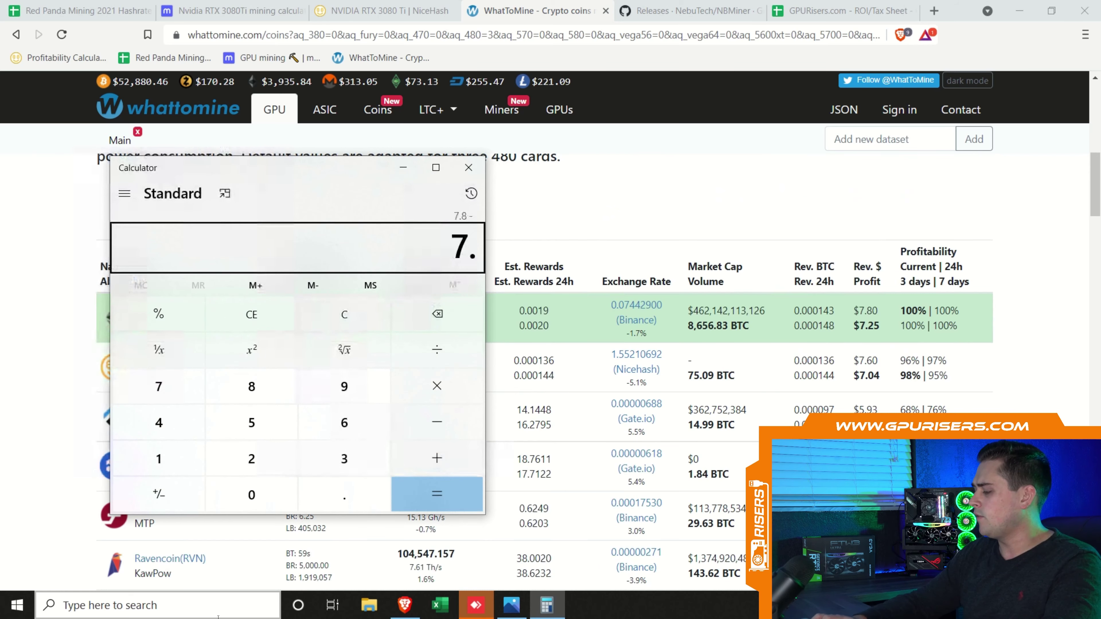
pyautogui.write('25')
pyautogui.press('Return')
pyautogui.click(468, 168)
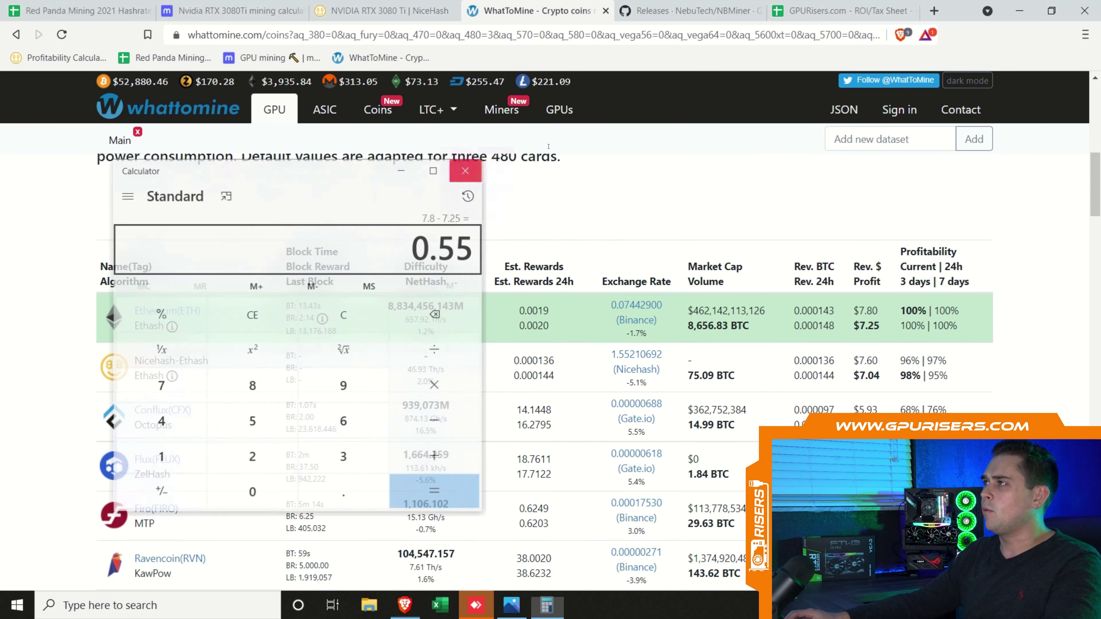
# Step: Return to the ROI sheet and set the Zotac RTX 3080 LHR's electric cost per day to 0.55
pyautogui.hotkey('ctrl', '9')
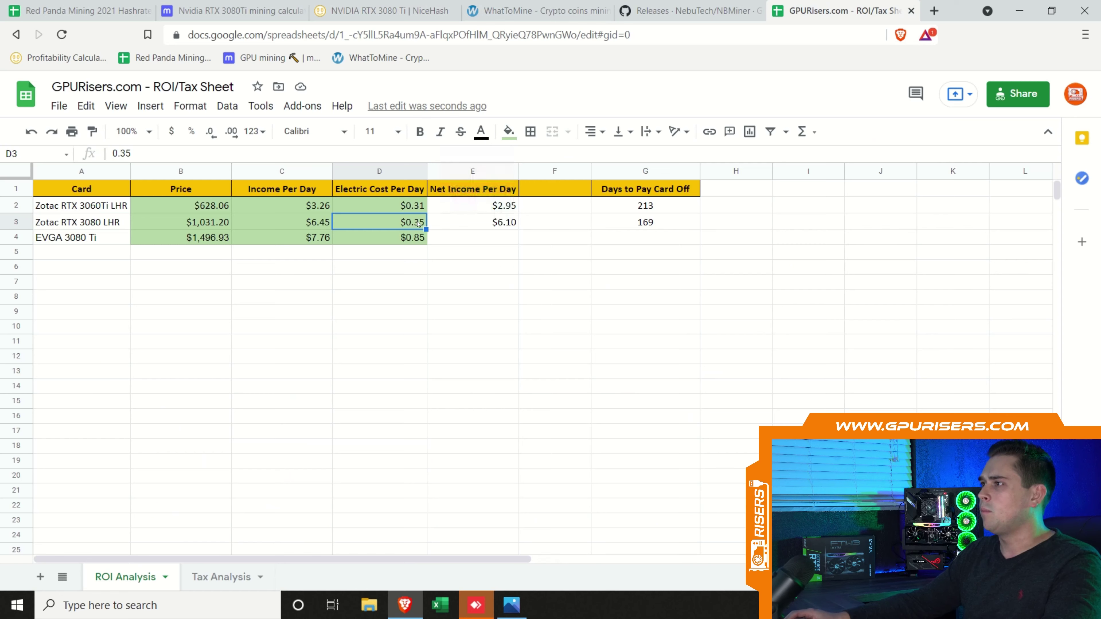
pyautogui.write('0.55')
pyautogui.press('Return')
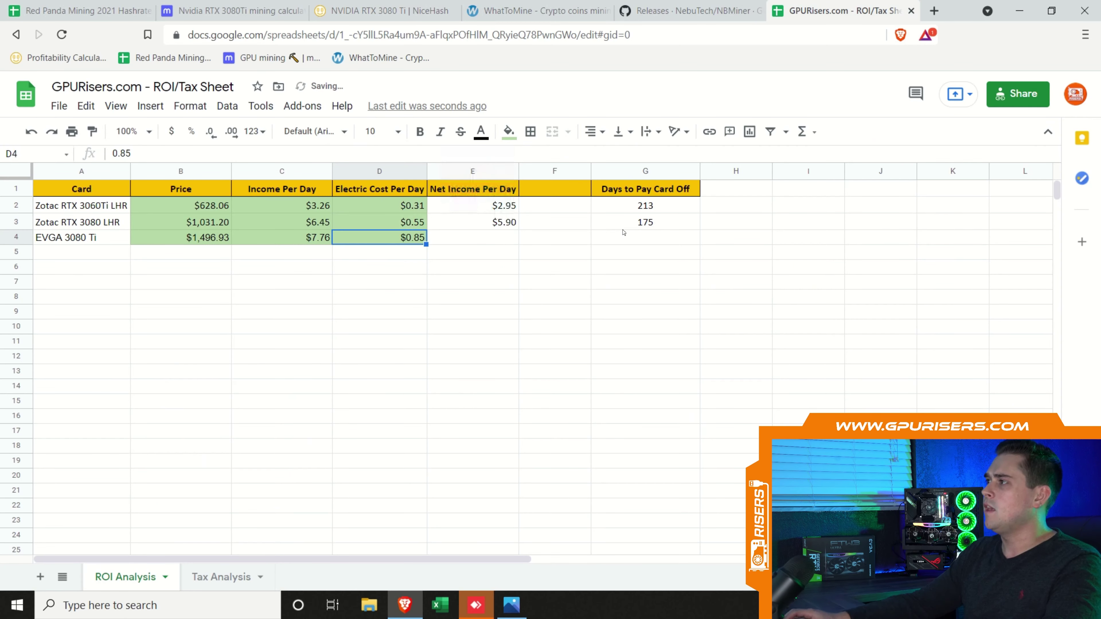
pyautogui.click(651, 222)
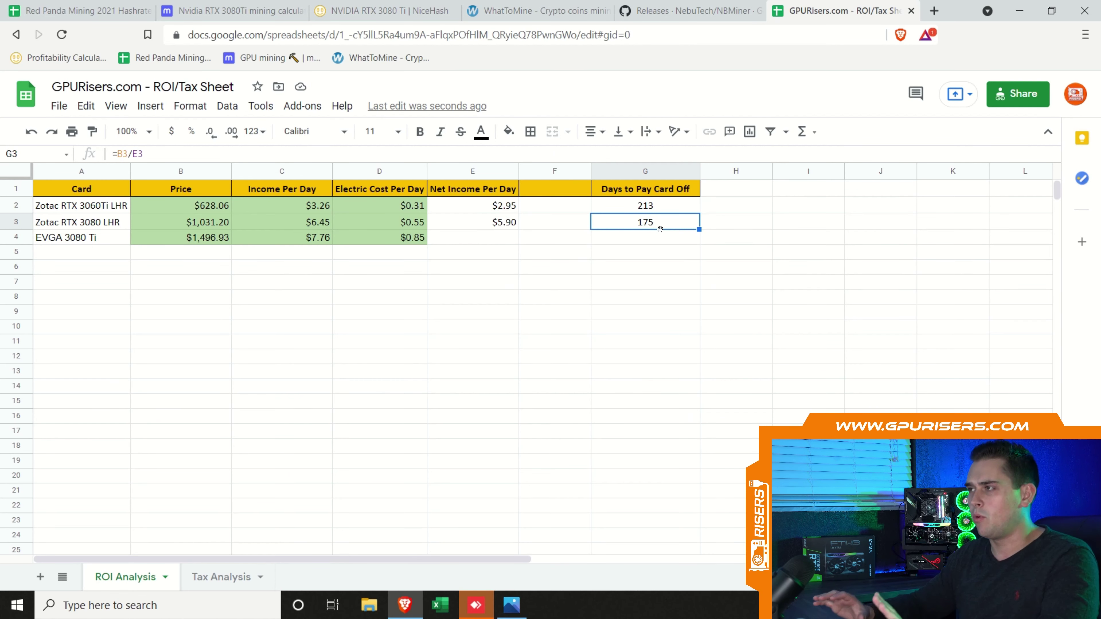
# Step: Fill the Net Income Per Day formula from the Zotac RTX 3080 LHR row down to the EVGA 3080 Ti row
pyautogui.press('Down')
pyautogui.press('Left')
pyautogui.press('Left')
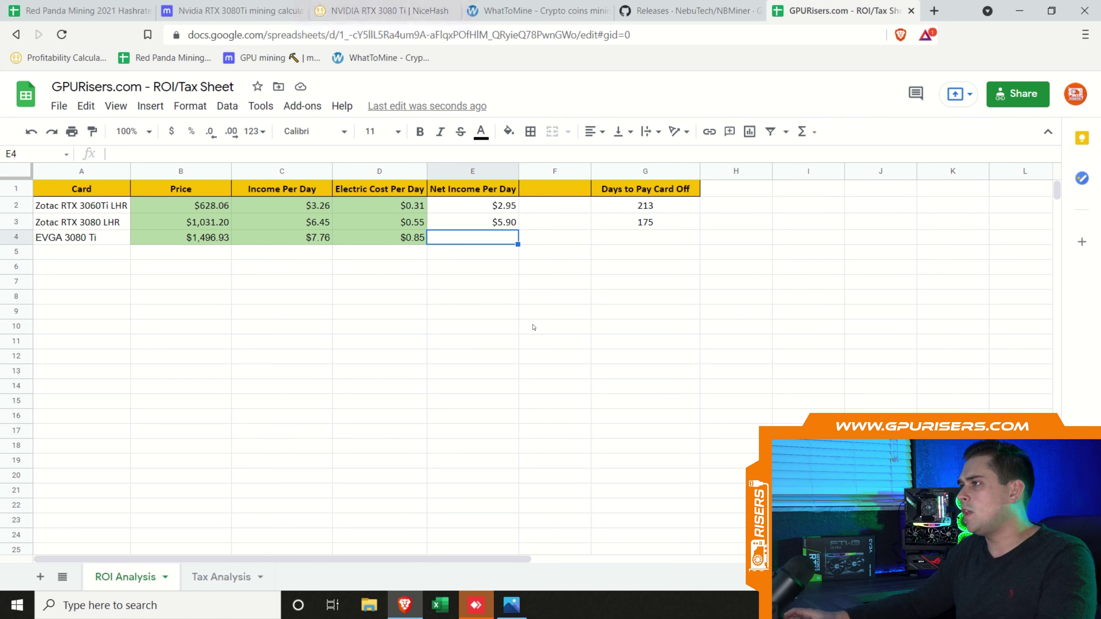
pyautogui.press('Up')
pyautogui.hotkey('shift', 'Down')
pyautogui.hotkey('ctrl', 'd')
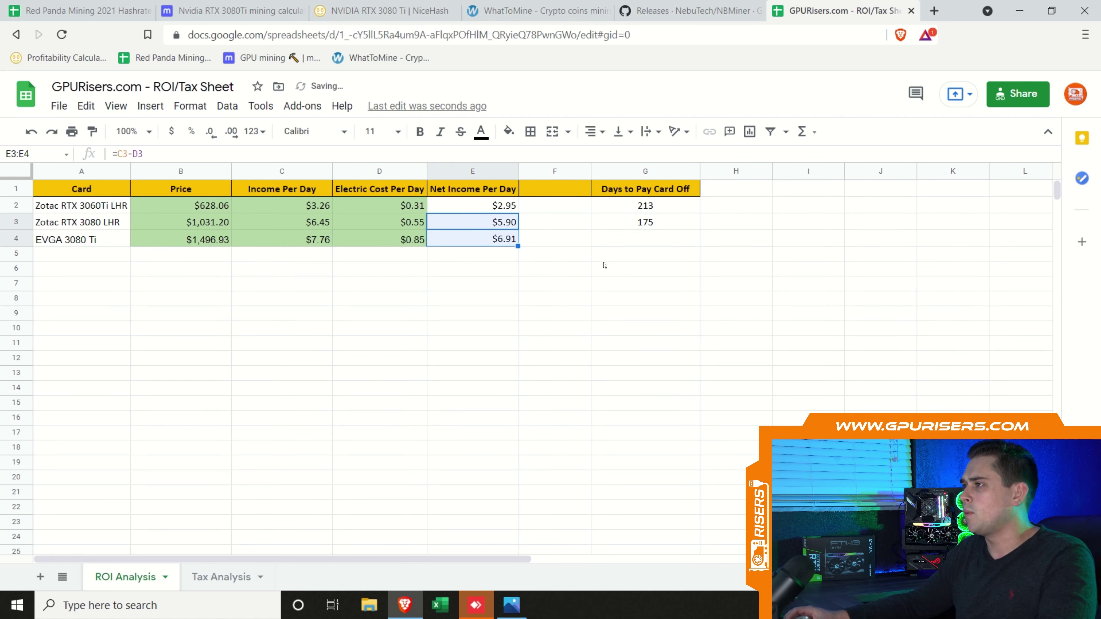
pyautogui.click(665, 240)
pyautogui.click(505, 243)
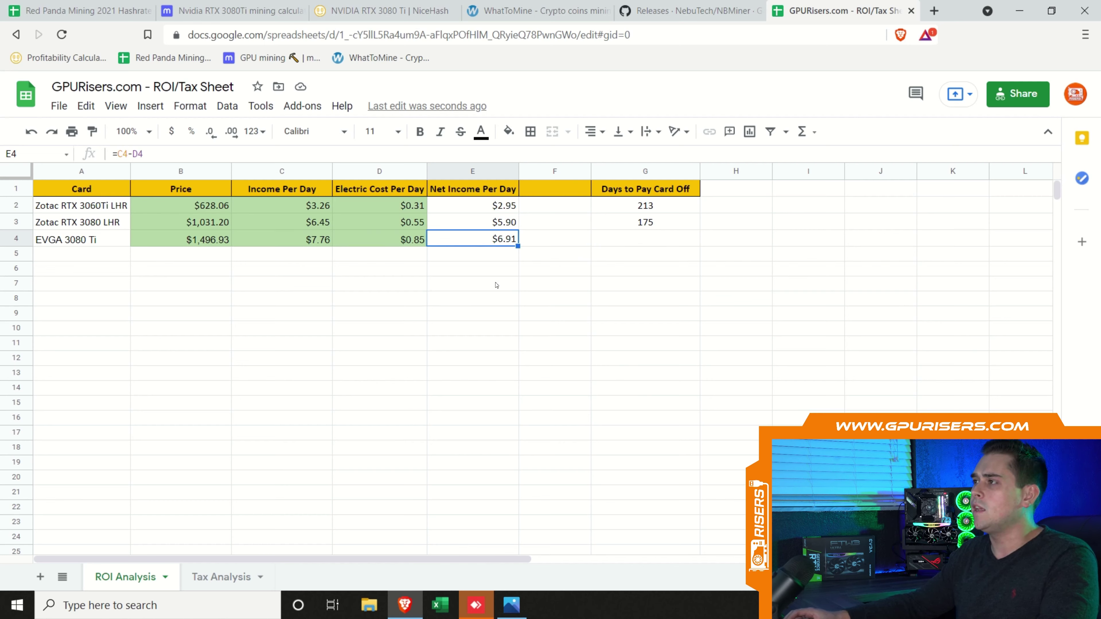
# Step: Rename the card in A4 to EVGA RTX 3080 Ti and centre the card names in A2:A4
pyautogui.doubleClick(67, 239)
pyautogui.write('RTX')
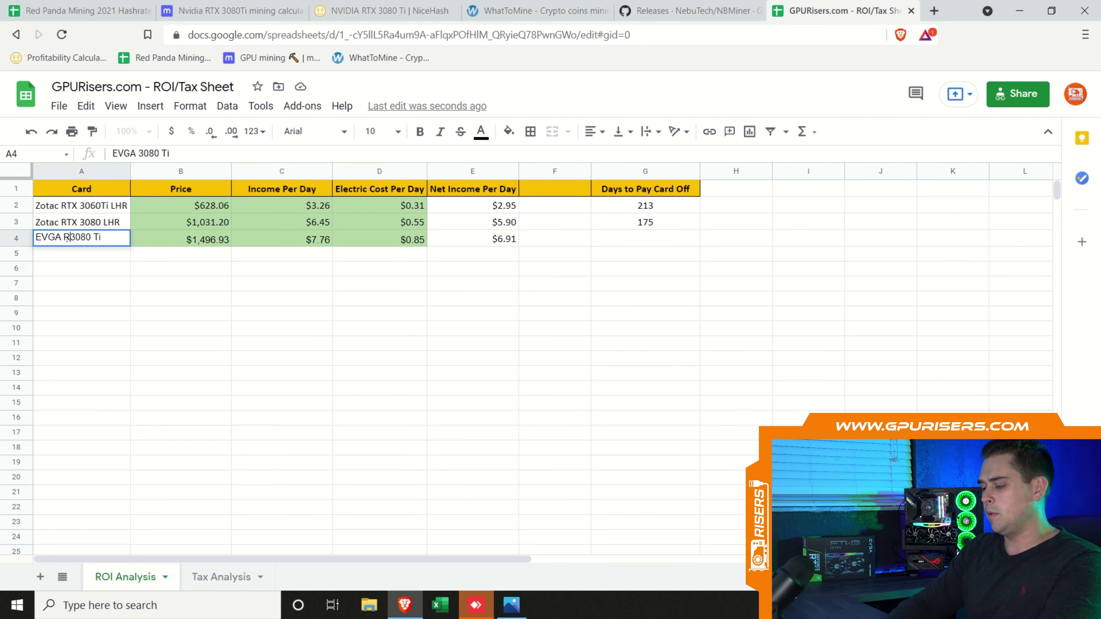
pyautogui.press('Return')
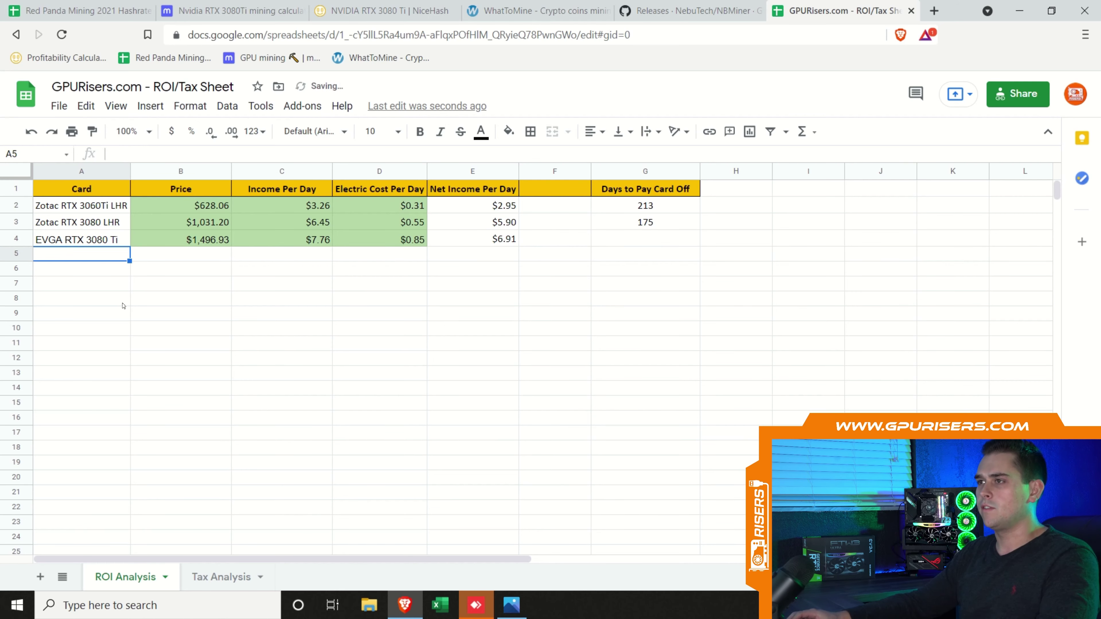
pyautogui.moveTo(81, 211); pyautogui.dragTo(82, 239)
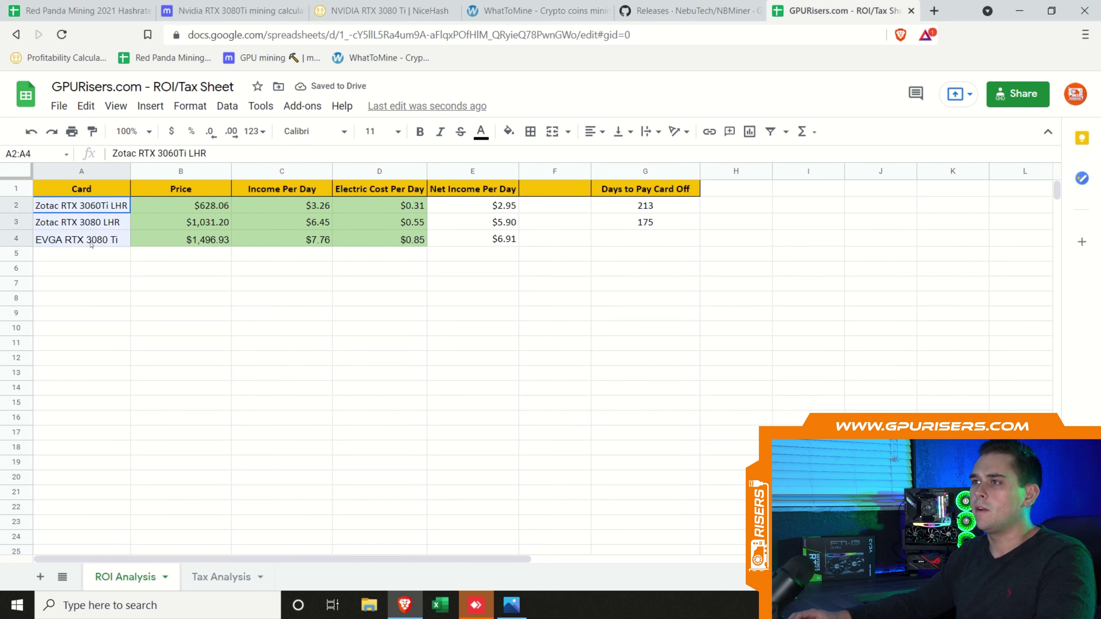
pyautogui.hotkey('ctrl', 'shift', 'e')
pyautogui.click(473, 222)
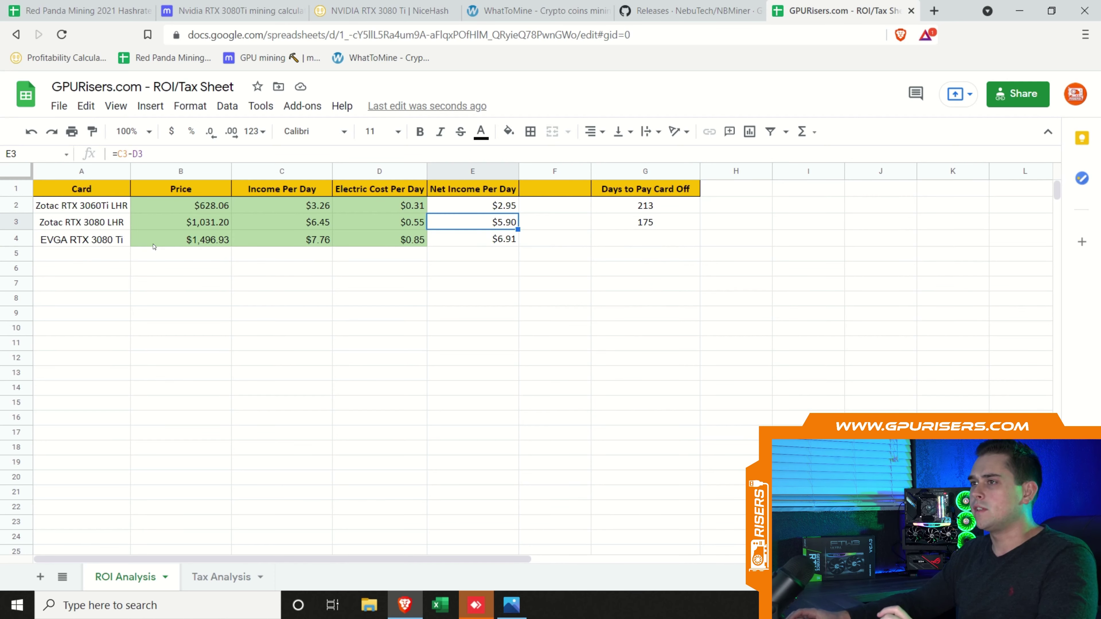
# Step: Fill the Days to Pay Card Off formula down to the EVGA RTX 3080 Ti row and check it in G4
pyautogui.click(472, 241)
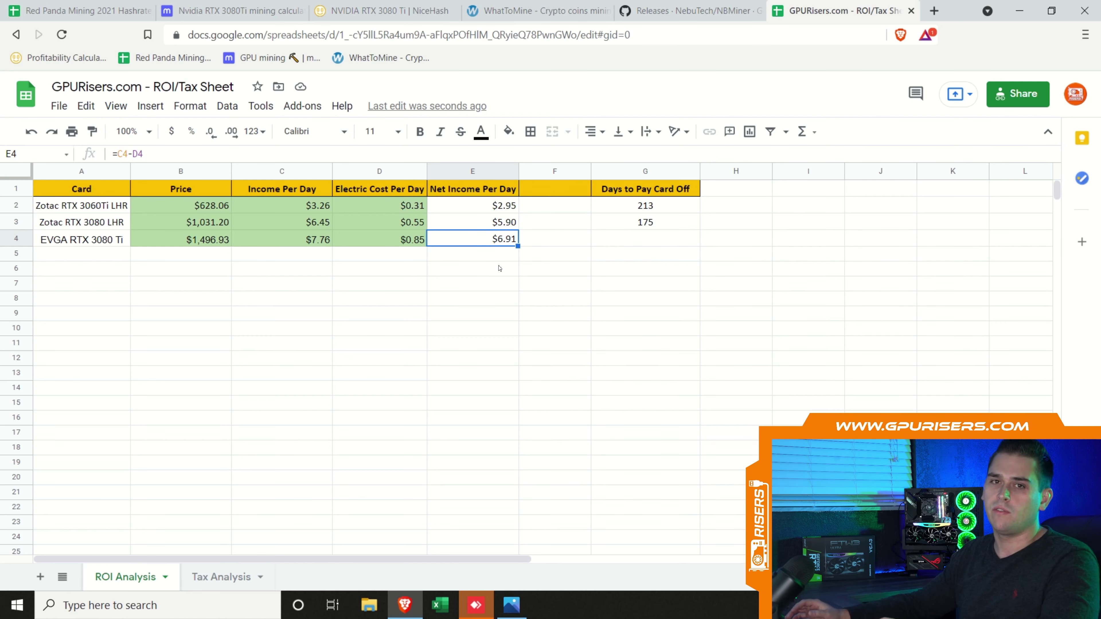
pyautogui.click(722, 254)
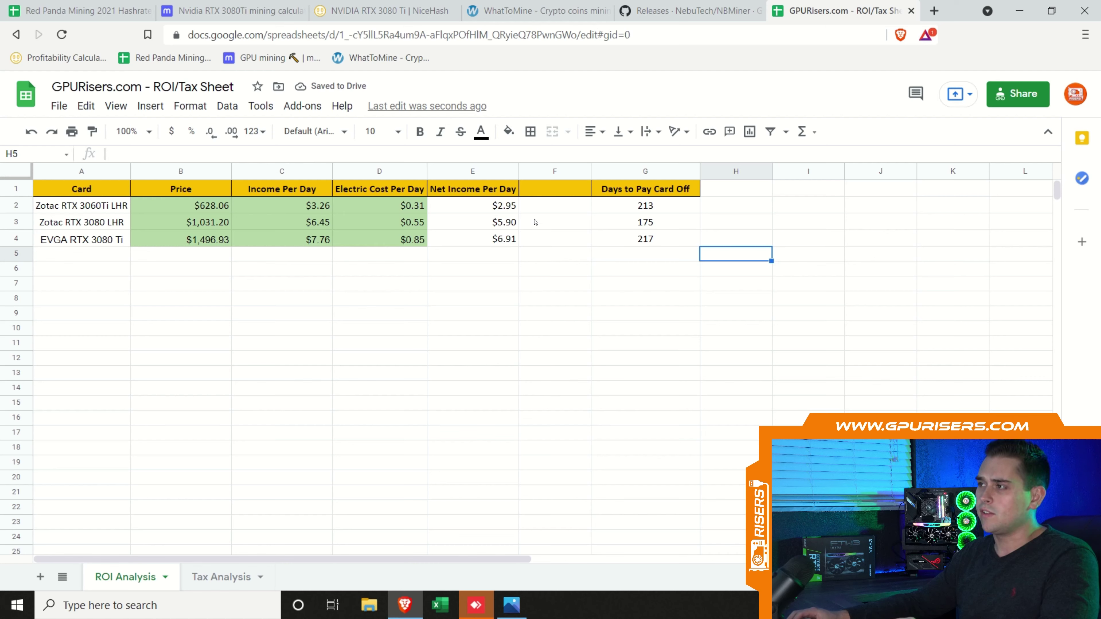
pyautogui.click(660, 238)
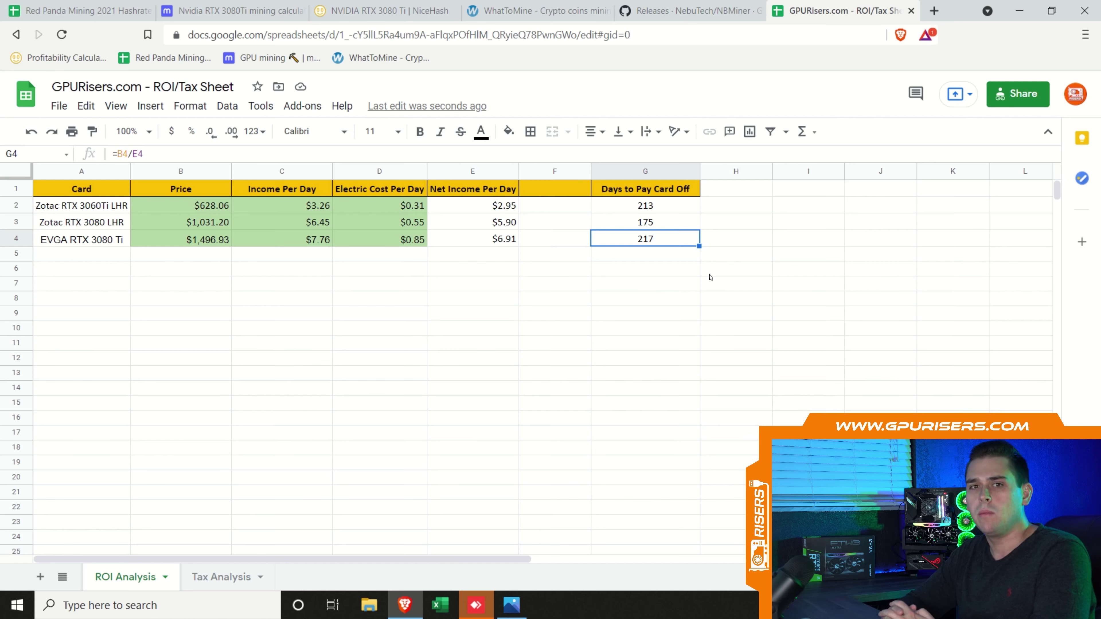
pyautogui.click(609, 349)
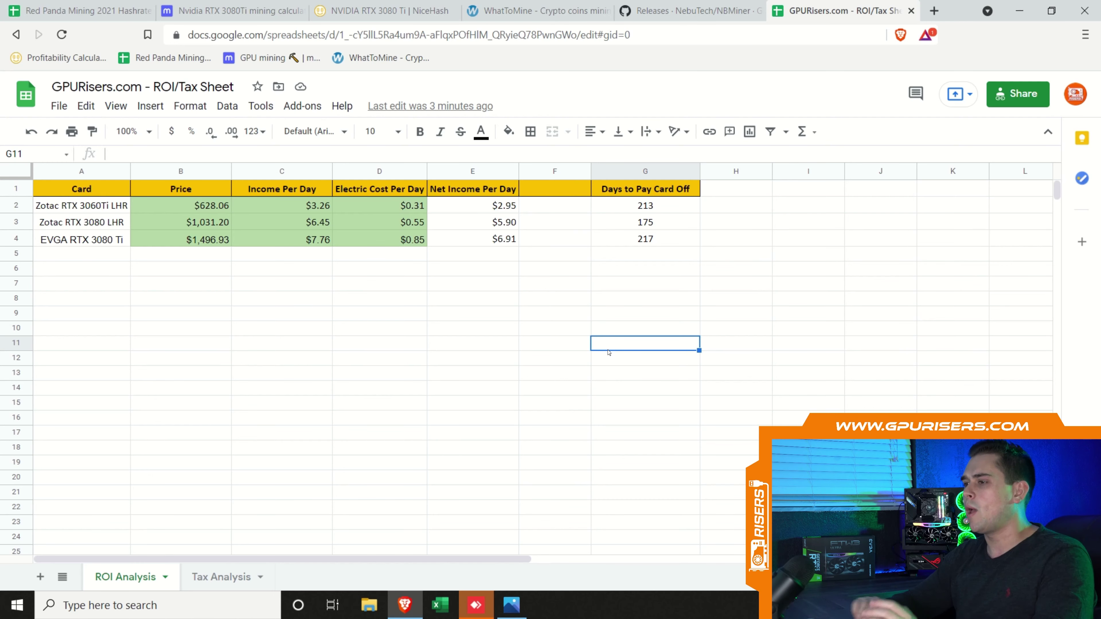
# Step: On the Tax Analysis sheet, extend the card name and After (Gain) Tax Price formulas down to row 4 for the EVGA RTX 3080 Ti
pyautogui.click(222, 581)
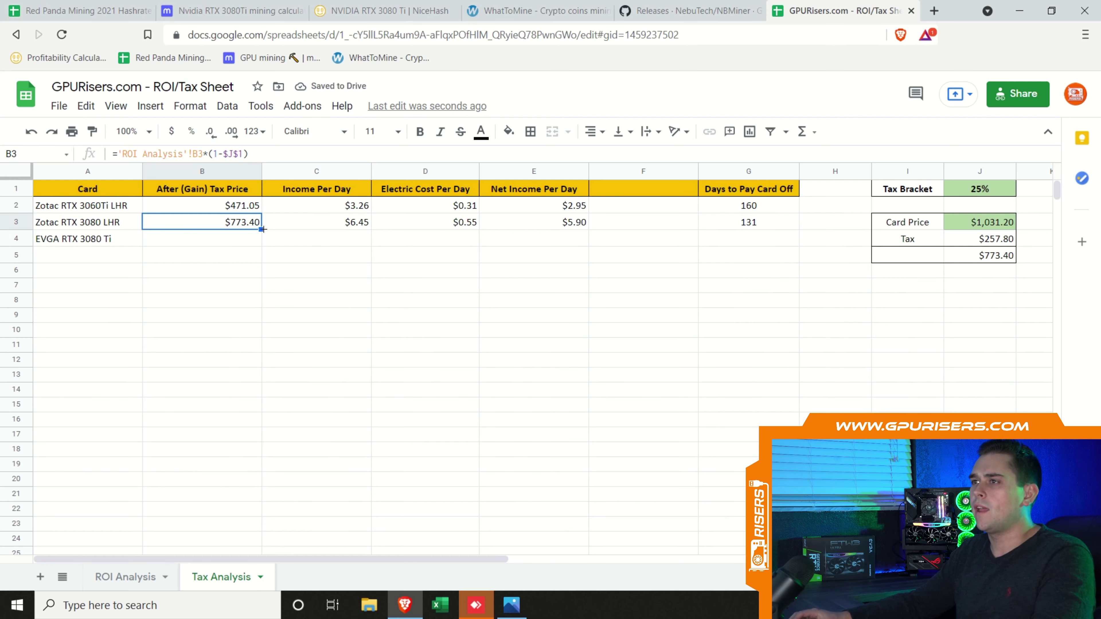
pyautogui.moveTo(263, 229); pyautogui.dragTo(259, 242)
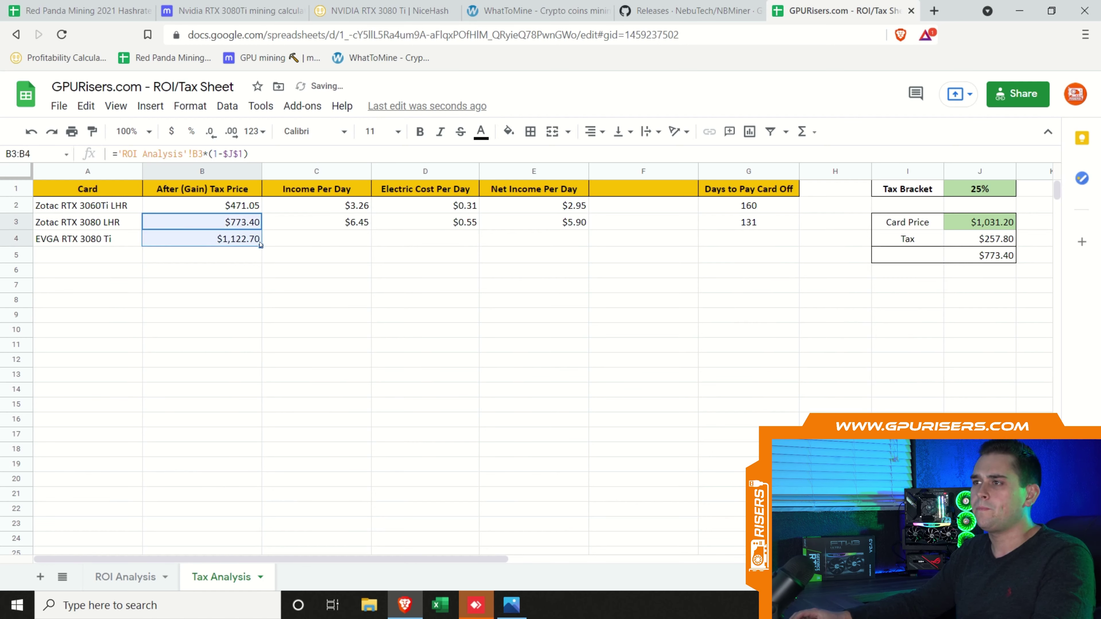
pyautogui.press('Down')
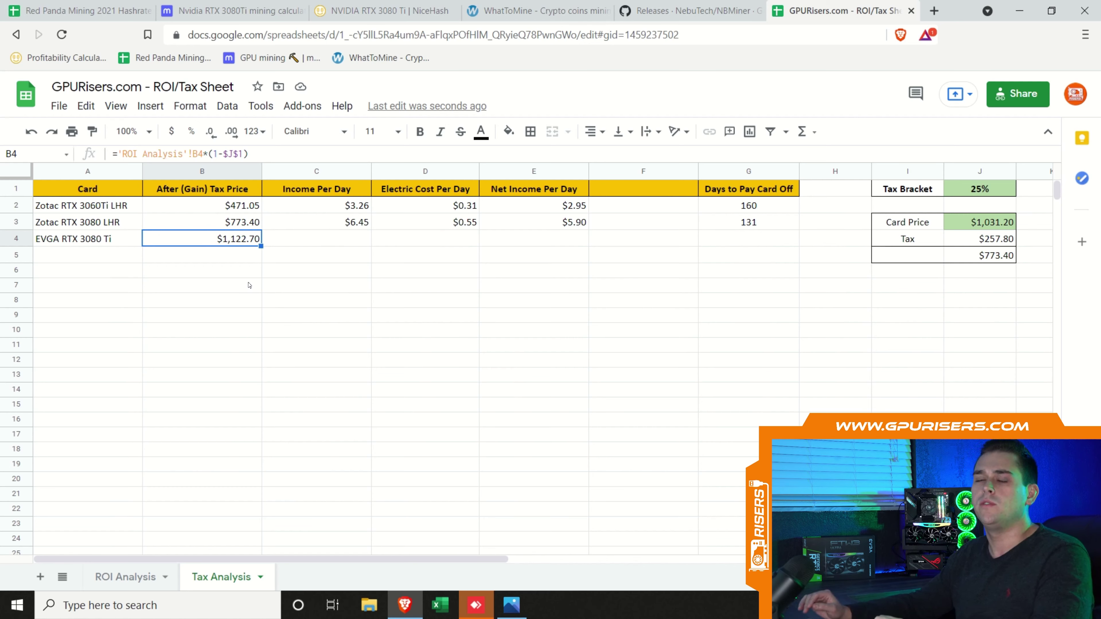
# Step: Change the Card Price formula in J3 to ='ROI Analysis'!B4 and review the tax breakdown for the EVGA RTX 3080 Ti
pyautogui.click(980, 222)
pyautogui.click(207, 152)
pyautogui.press('BackSpace')
pyautogui.write('4')
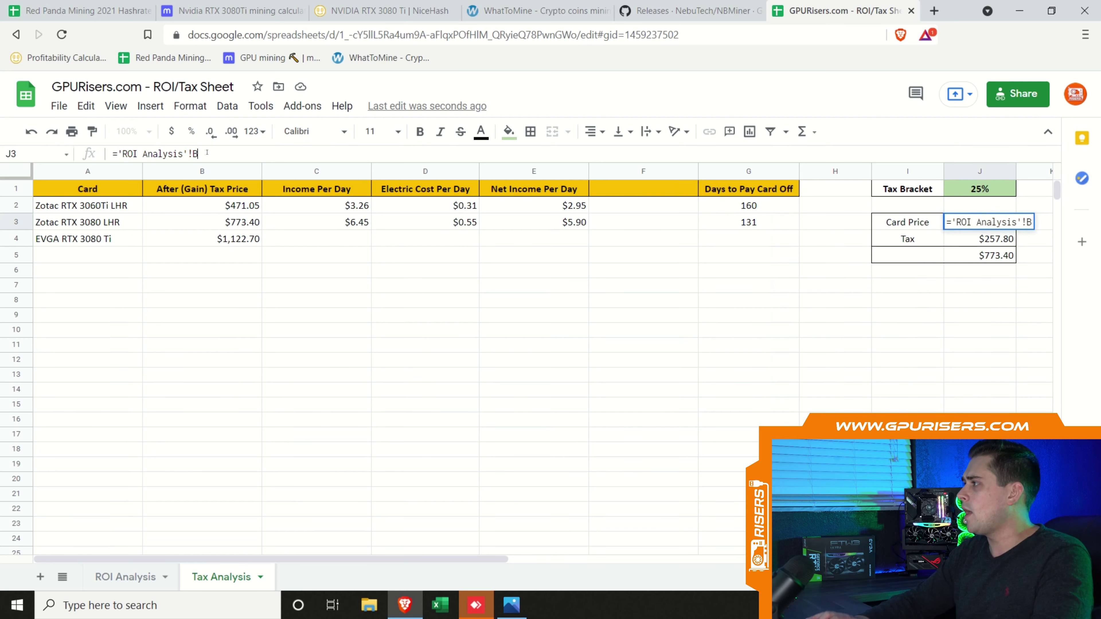
pyautogui.press('Return')
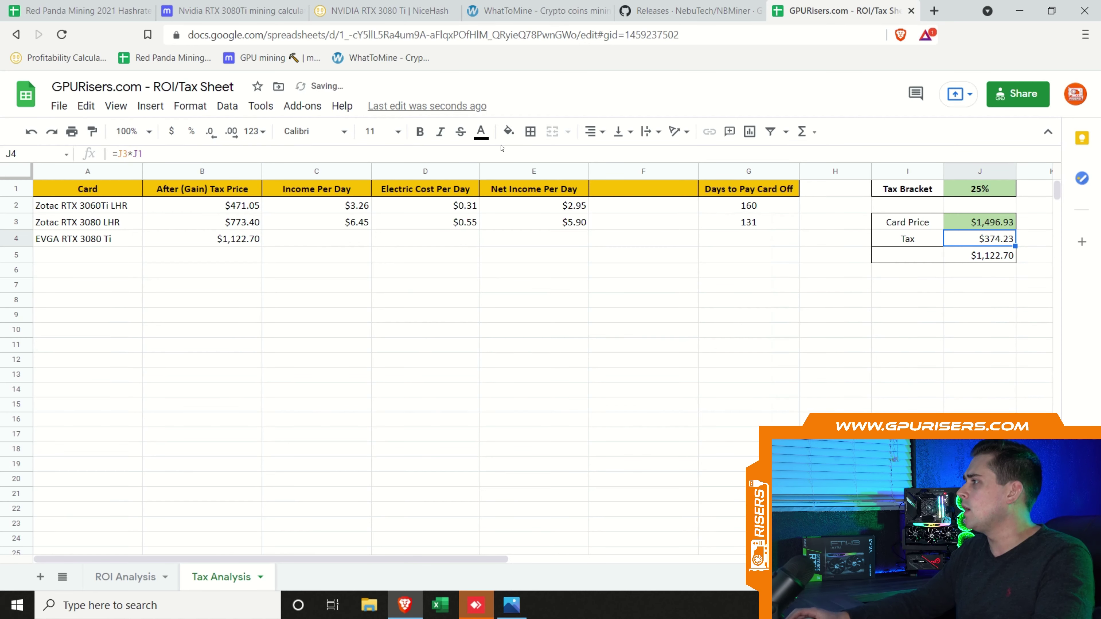
pyautogui.press('Up')
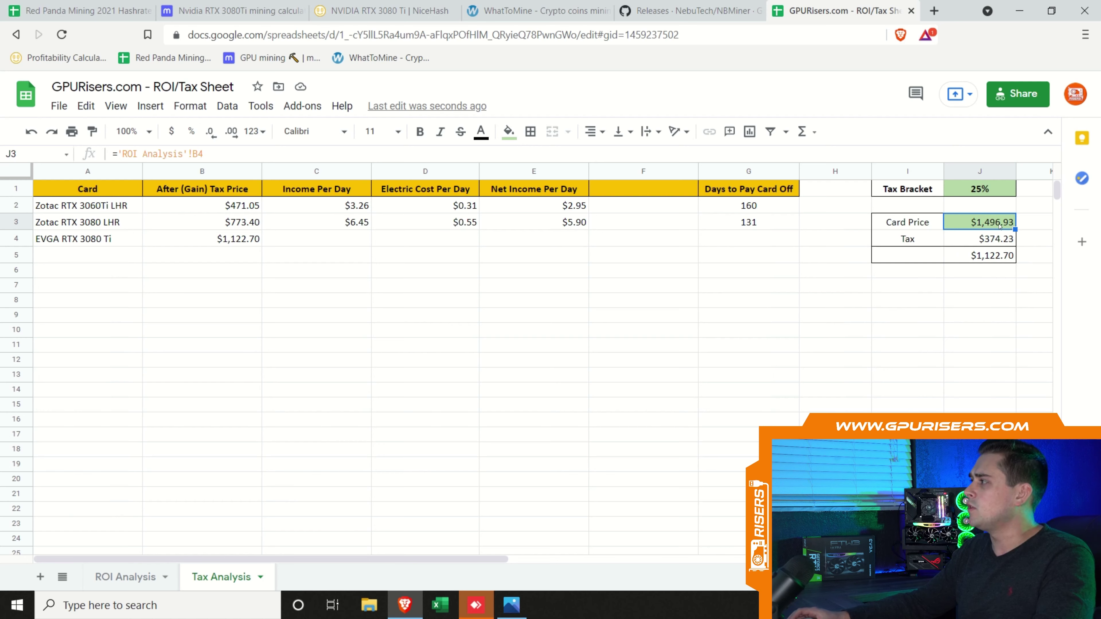
pyautogui.click(973, 244)
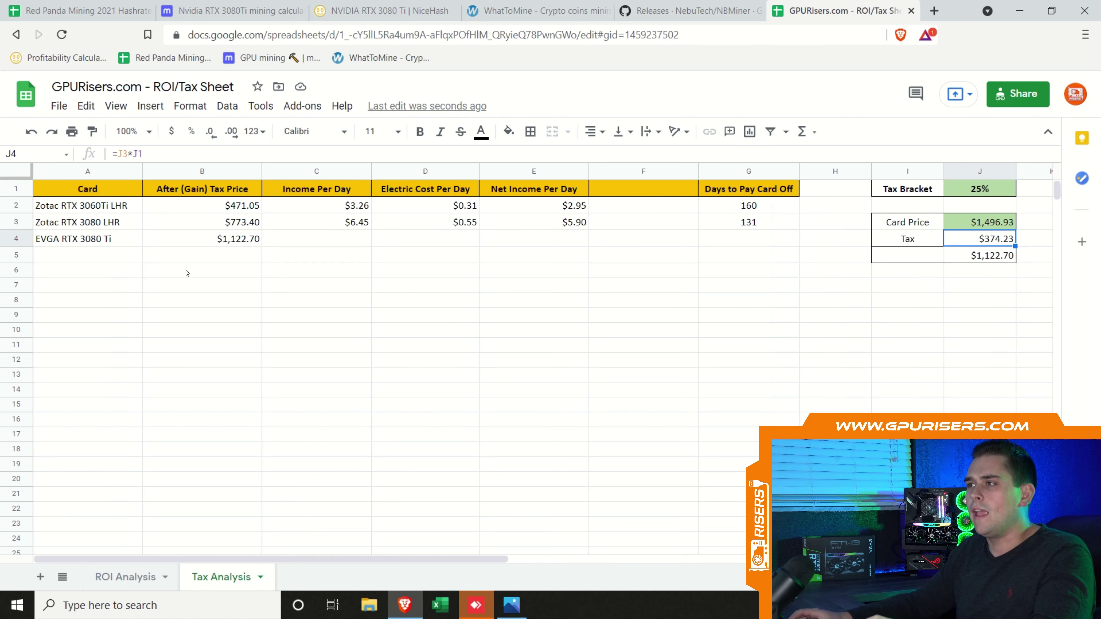
pyautogui.click(218, 241)
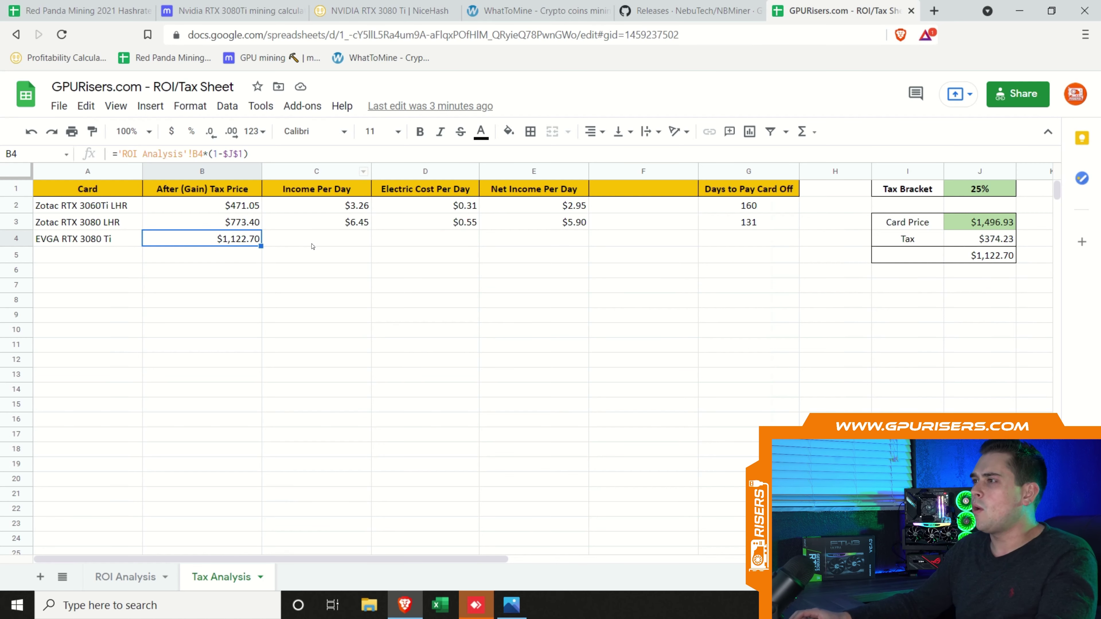
# Step: Fill the Income Per Day and Electric Cost Per Day formulas down from row 3 to the EVGA RTX 3080 Ti row
pyautogui.click(347, 225)
pyautogui.moveTo(371, 229); pyautogui.dragTo(369, 243)
pyautogui.click(449, 226)
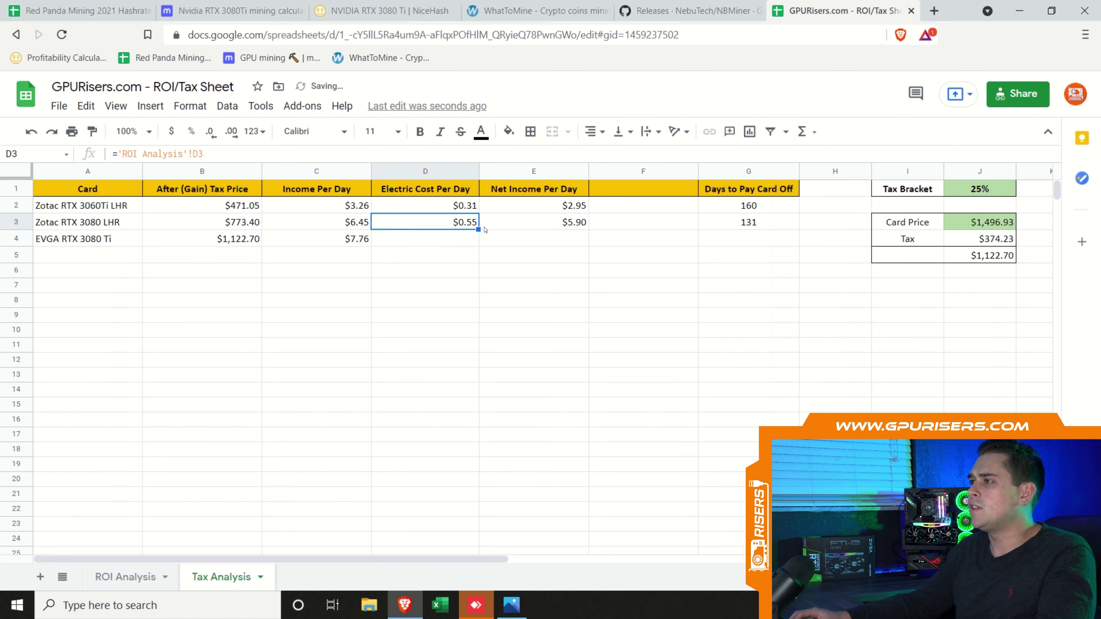
pyautogui.moveTo(478, 230); pyautogui.dragTo(472, 244)
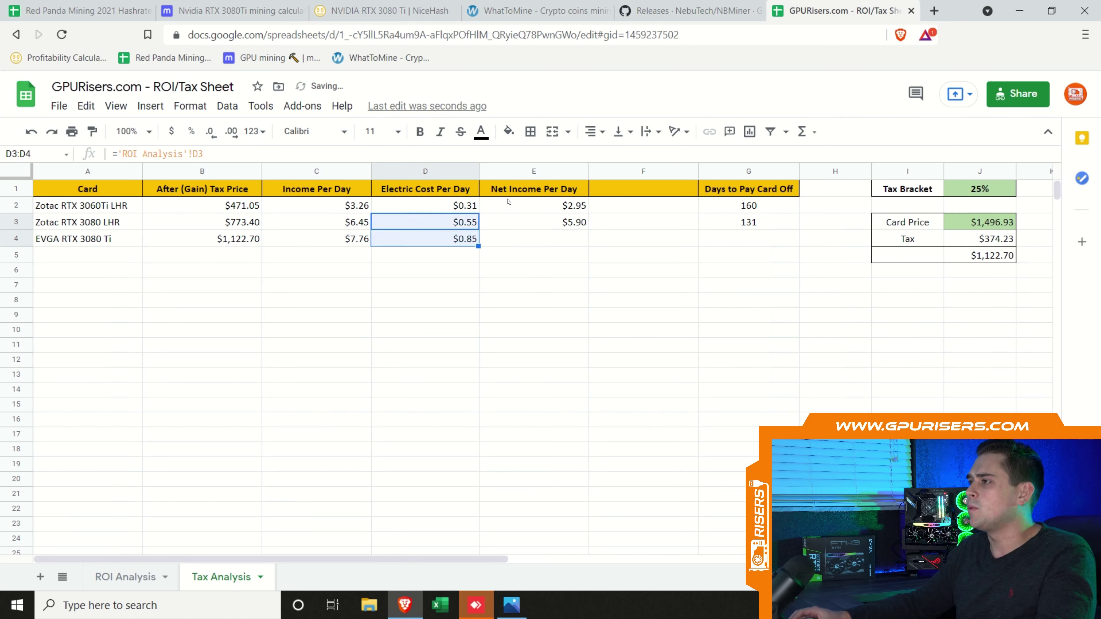
# Step: Fill the Net Income Per Day and Days to Pay Card Off formulas down from row 3 to the EVGA RTX 3080 Ti row
pyautogui.click(581, 225)
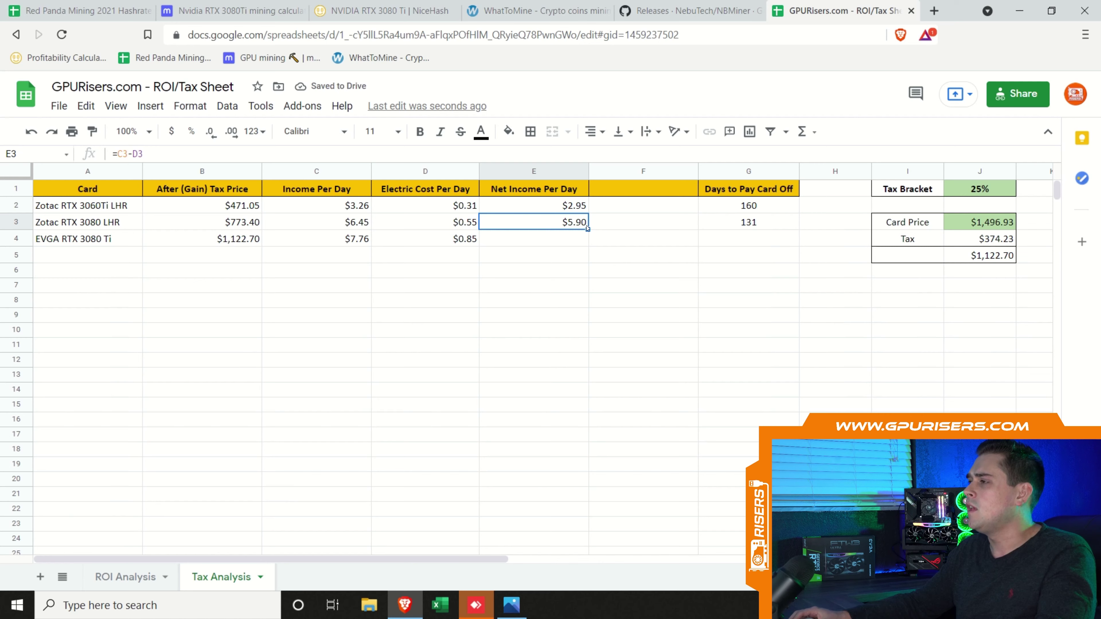
pyautogui.moveTo(587, 227); pyautogui.dragTo(587, 243)
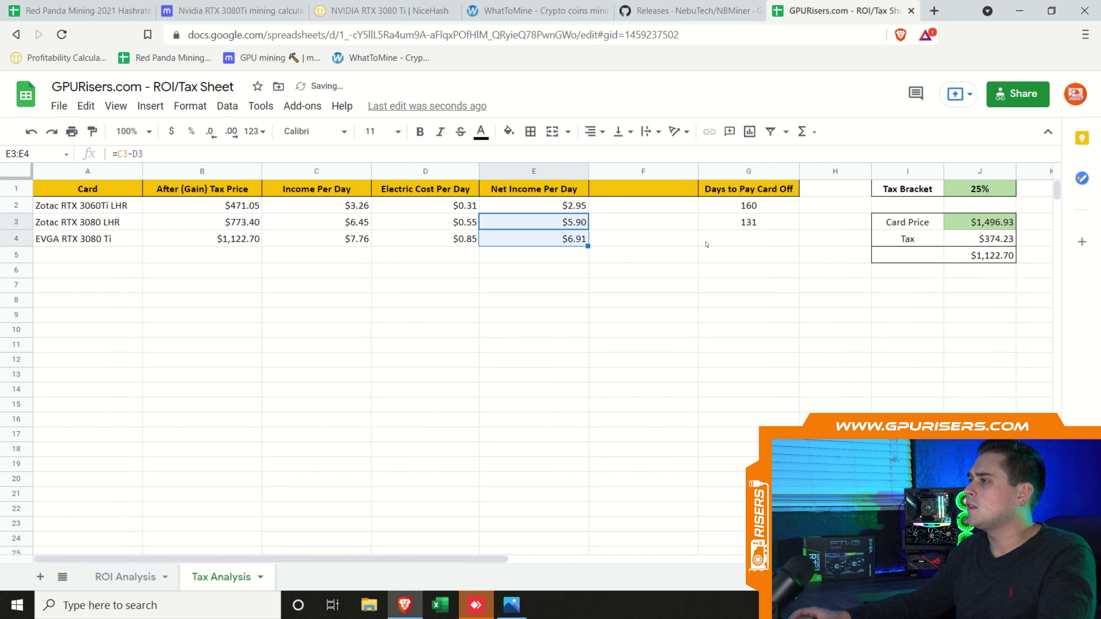
pyautogui.click(776, 222)
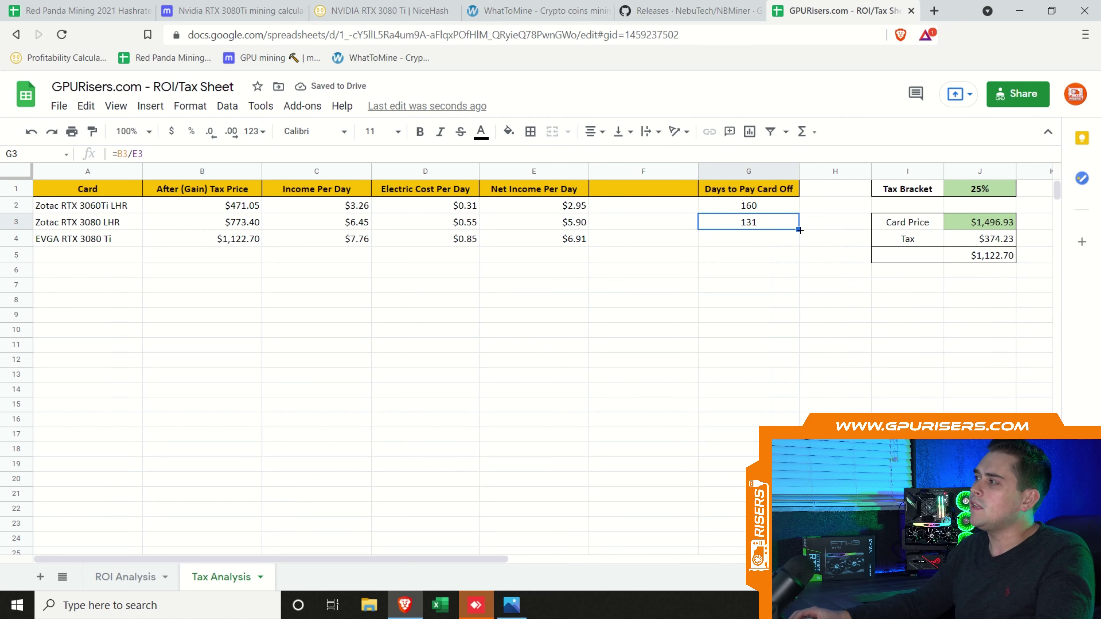
pyautogui.moveTo(798, 230); pyautogui.dragTo(798, 244)
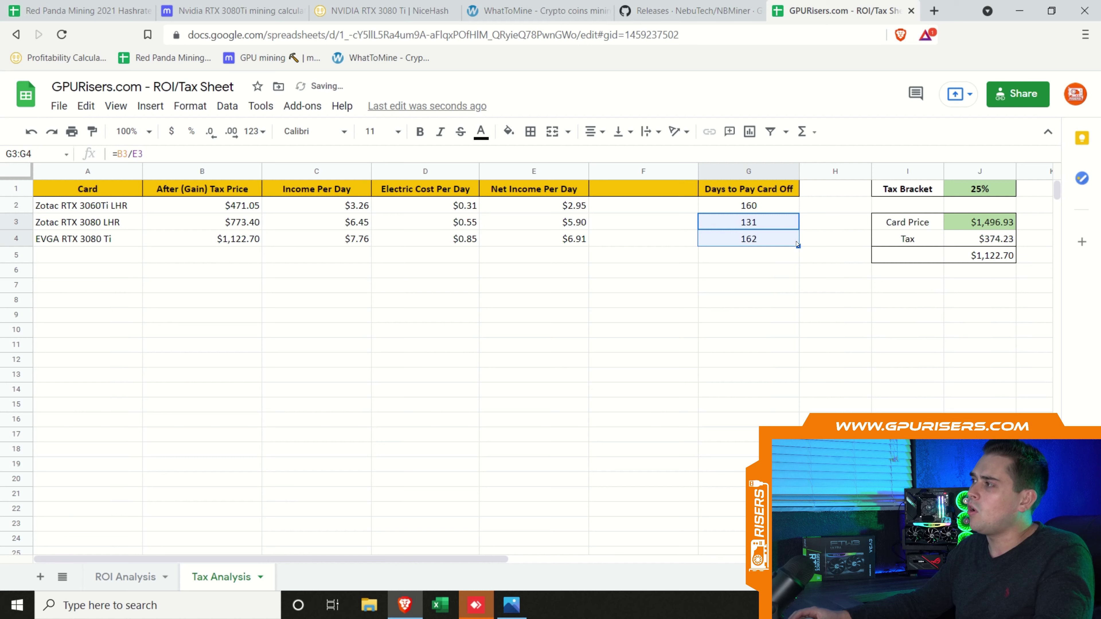
pyautogui.click(754, 286)
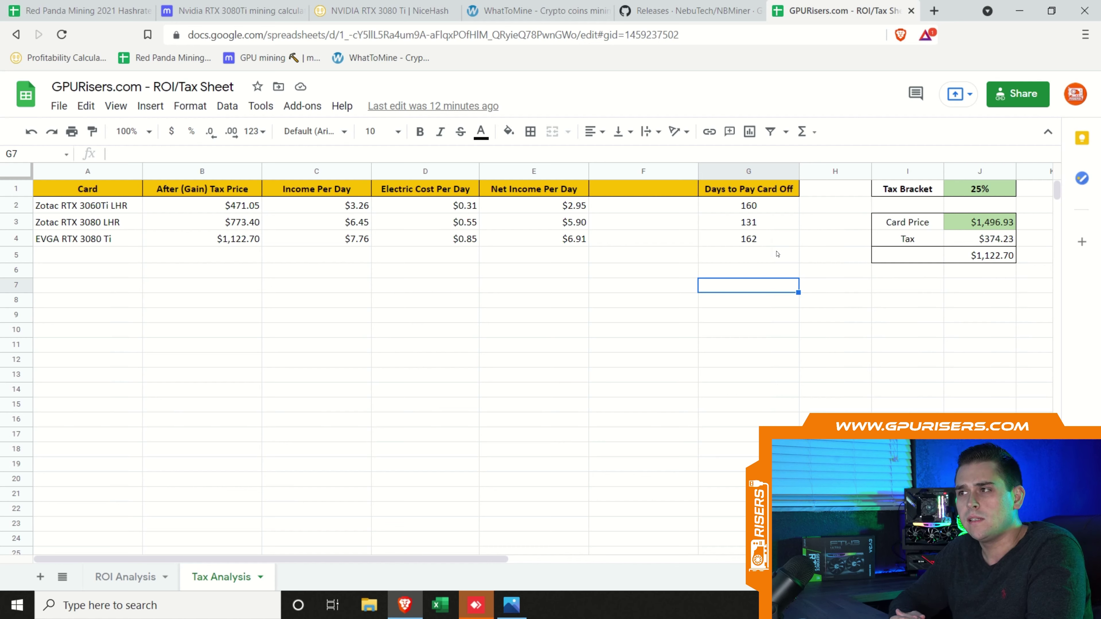
# Step: Calculate the after-tax price of six Zotac RTX 3080 LHR cards in B7 with =B3*6 and four EVGA RTX 3080 Ti cards in B8 with =B4*4
pyautogui.click(201, 291)
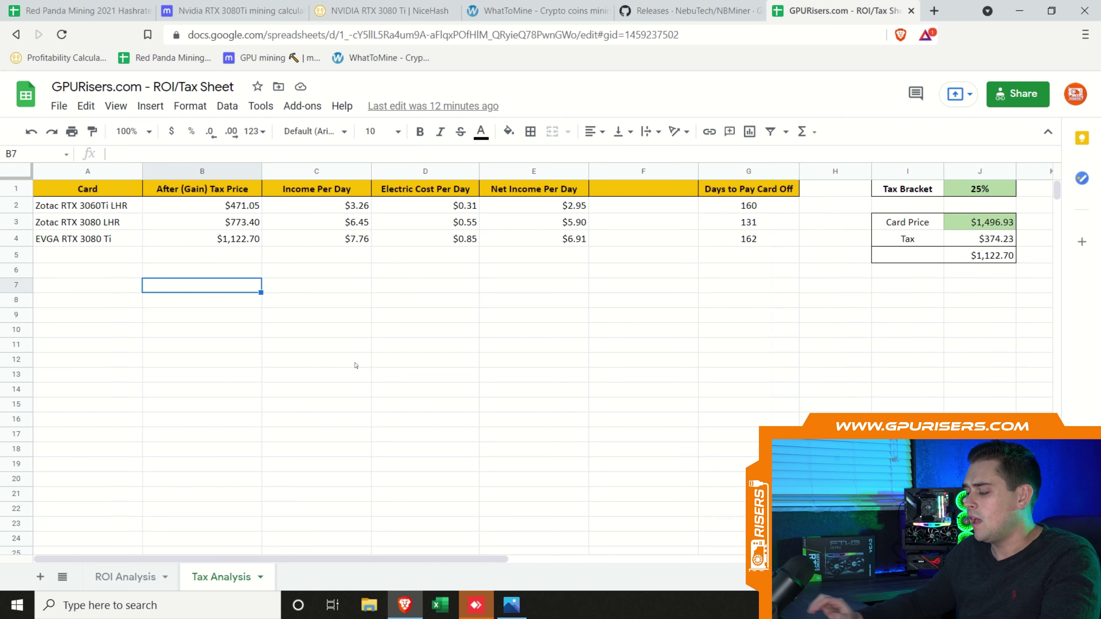
pyautogui.write('=')
pyautogui.click(233, 221)
pyautogui.write('*6')
pyautogui.press('Return')
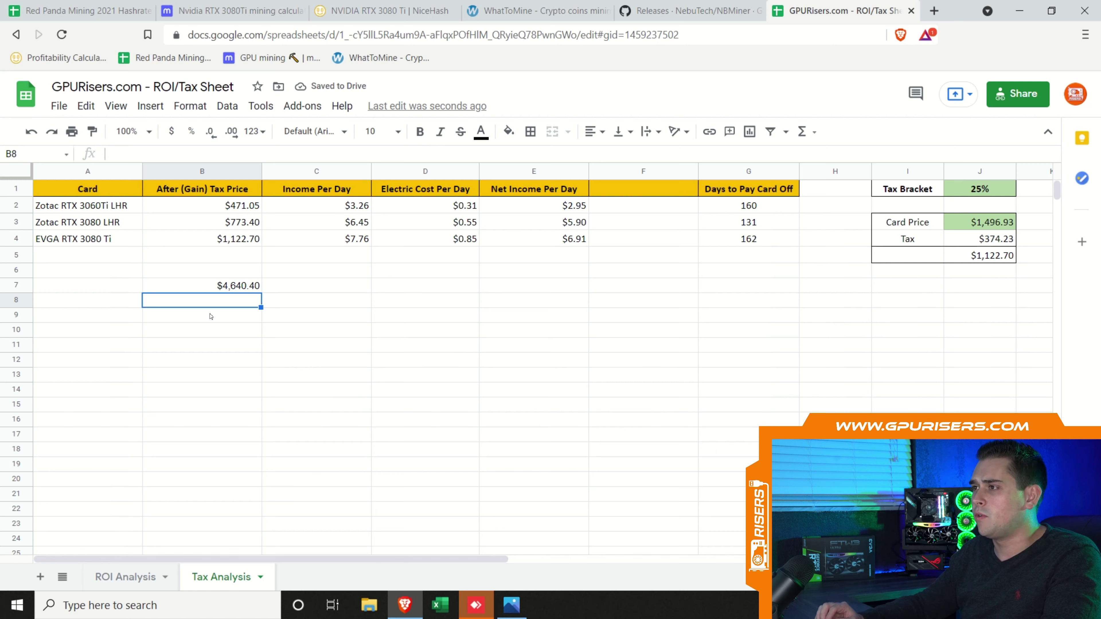
pyautogui.write('=')
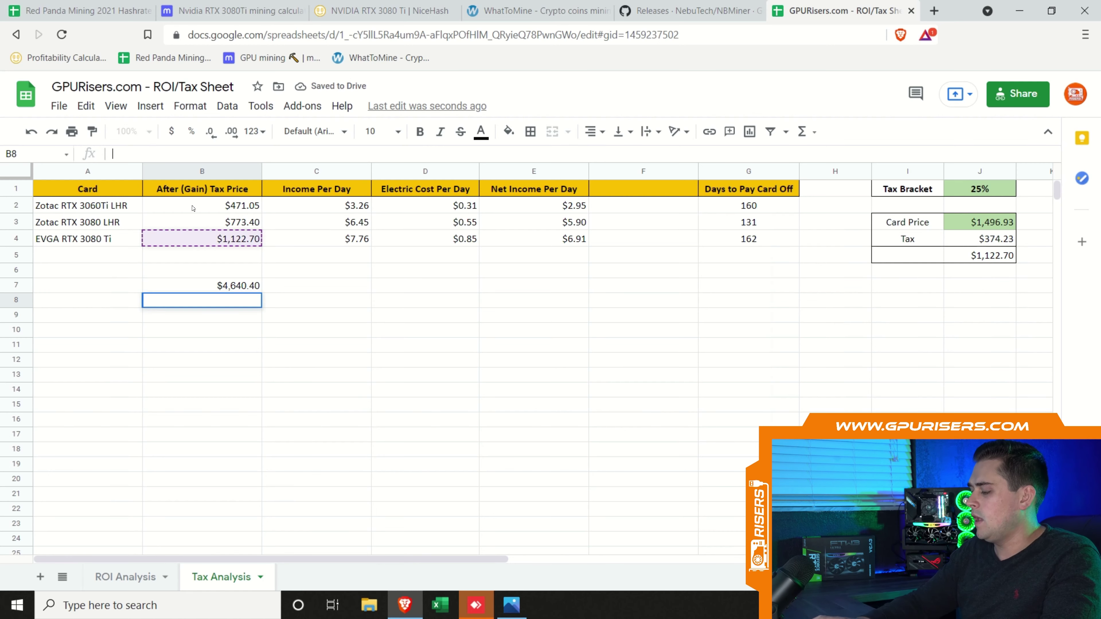
pyautogui.click(229, 245)
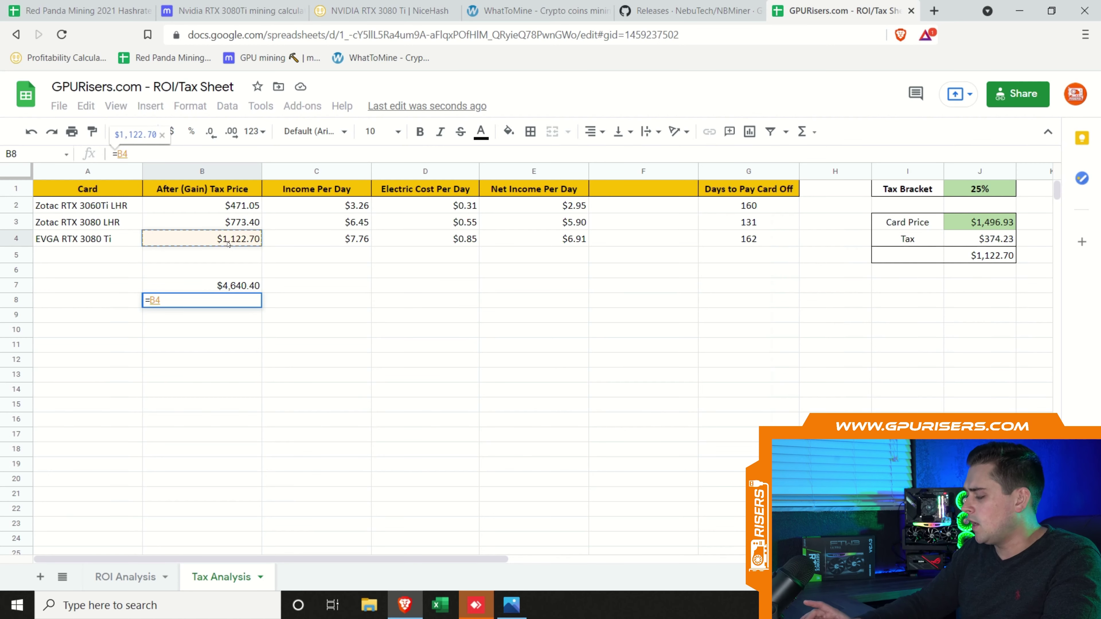
pyautogui.write('*4')
pyautogui.press('Return')
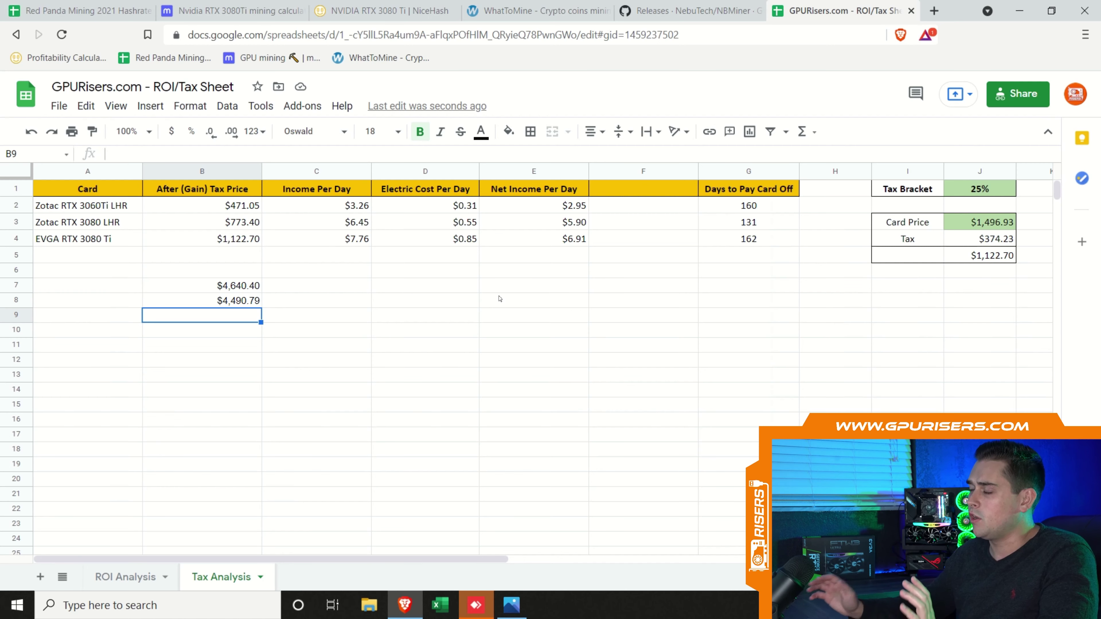
# Step: Calculate the daily net income of six Zotac RTX 3080 LHR cards in E7 with =E3*6 and four EVGA RTX 3080 Ti cards in E8 with =E4*4
pyautogui.click(509, 292)
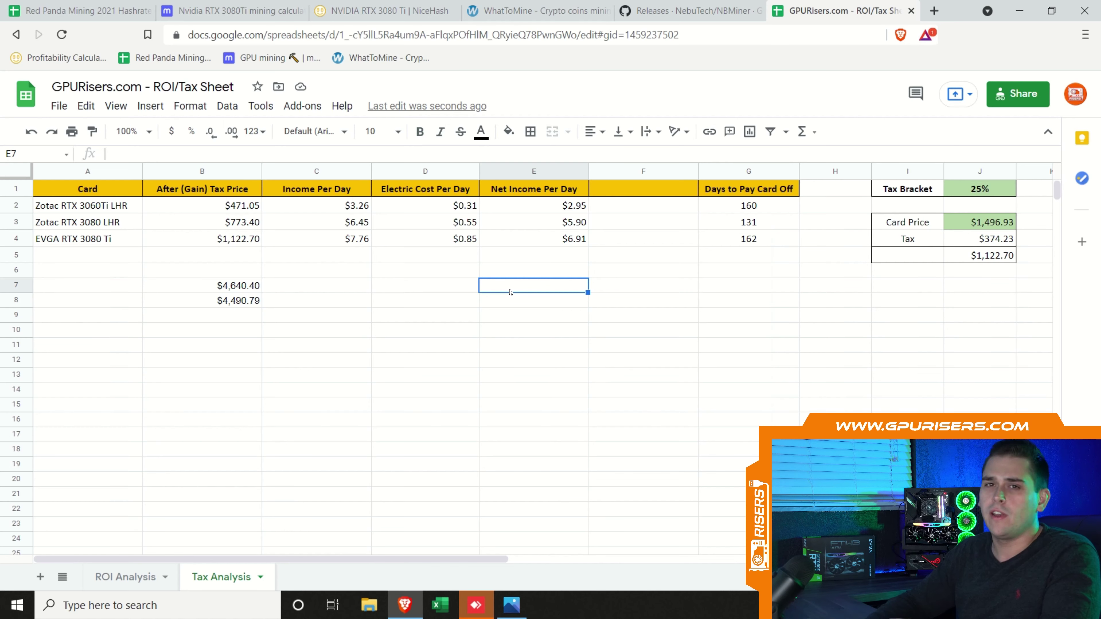
pyautogui.write('=')
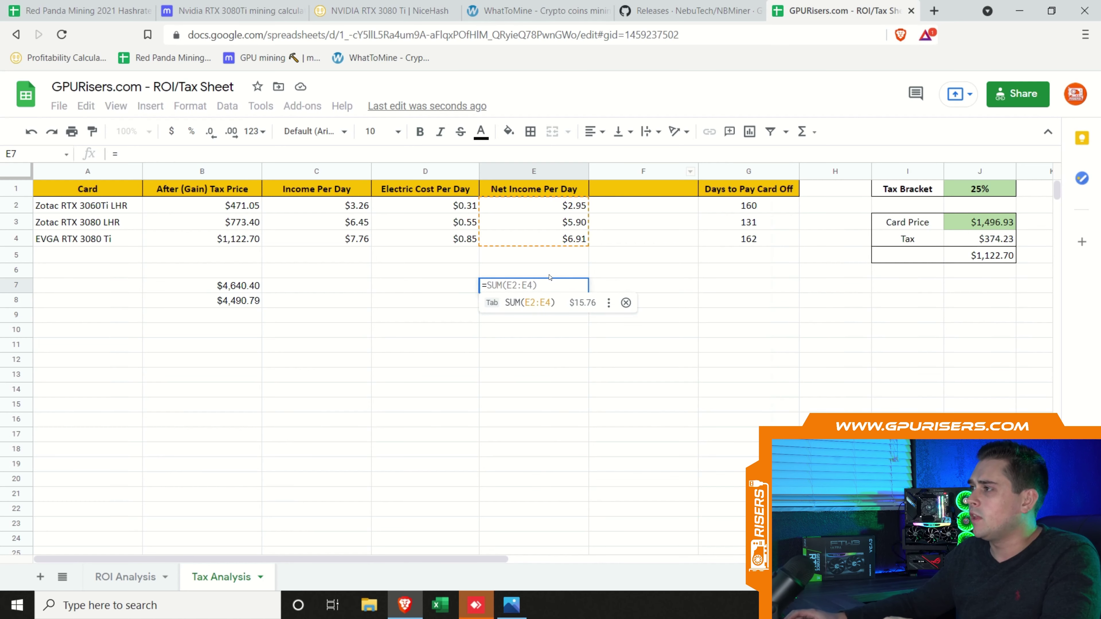
pyautogui.click(540, 229)
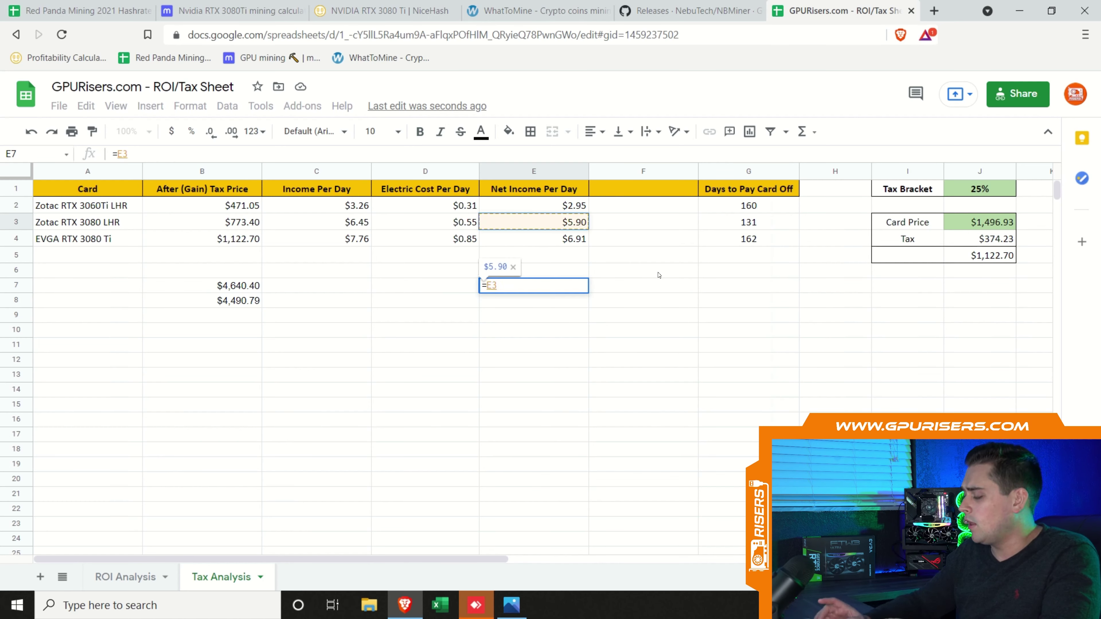
pyautogui.write('*6')
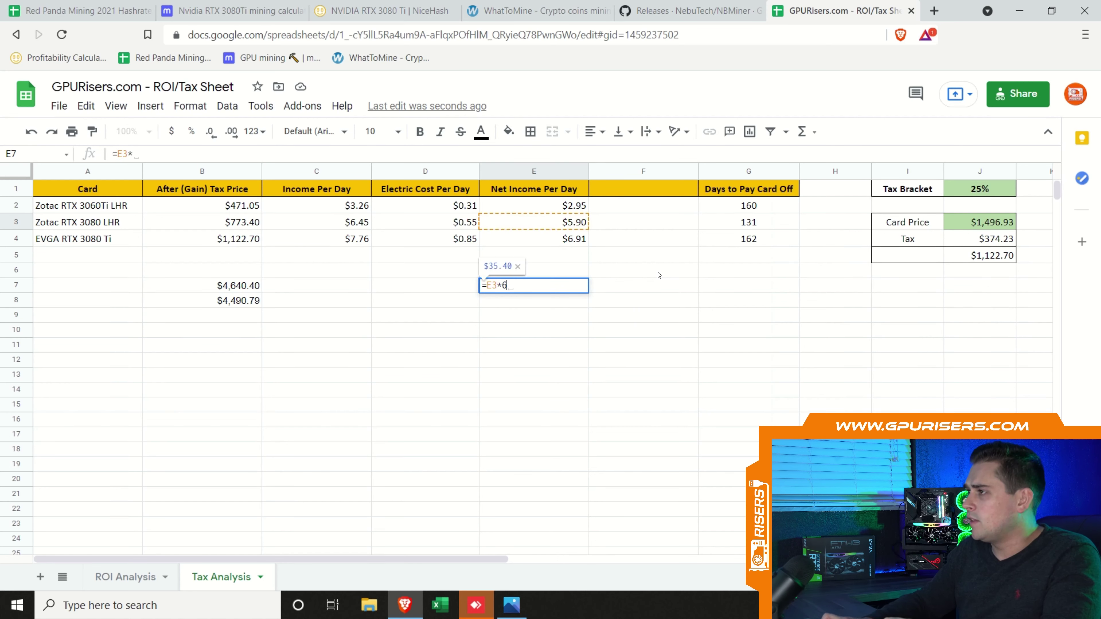
pyautogui.press('Return')
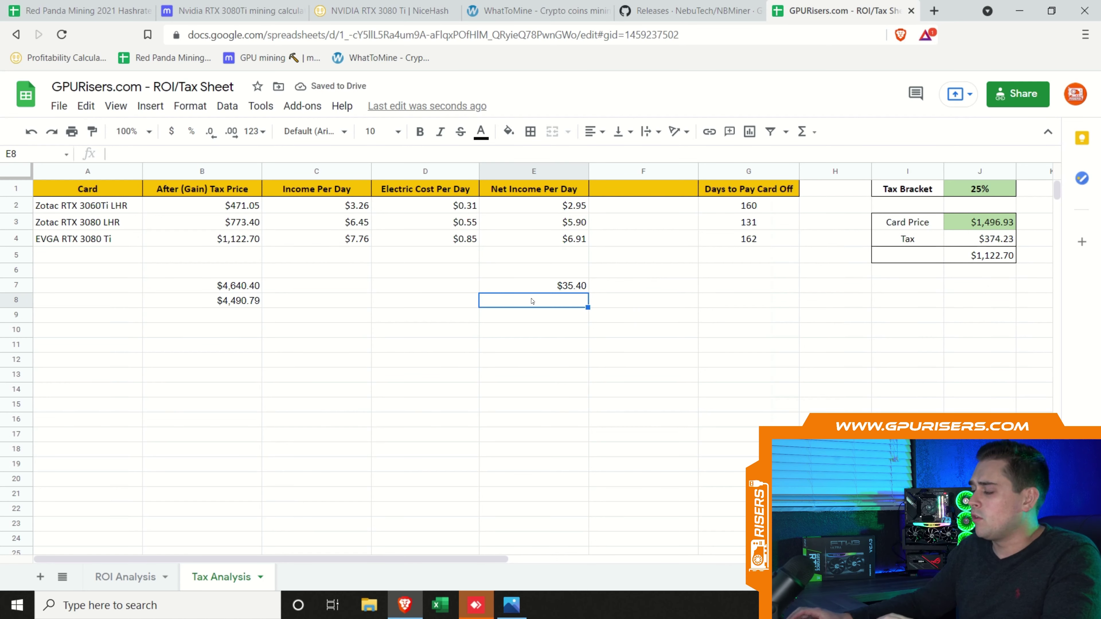
pyautogui.write('=')
pyautogui.click(571, 242)
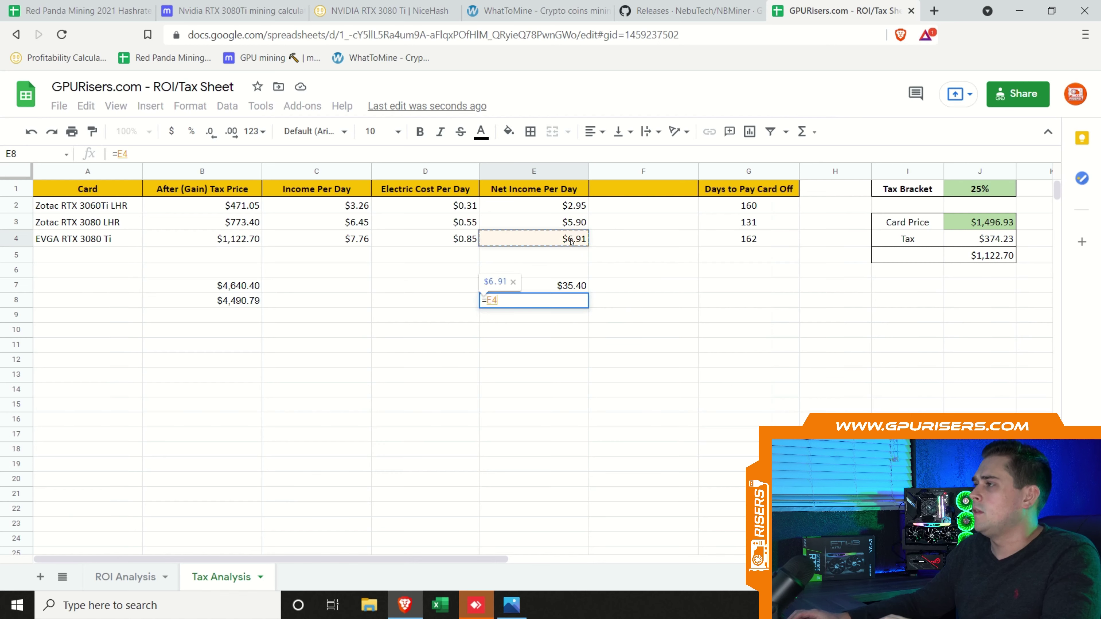
pyautogui.write('*4')
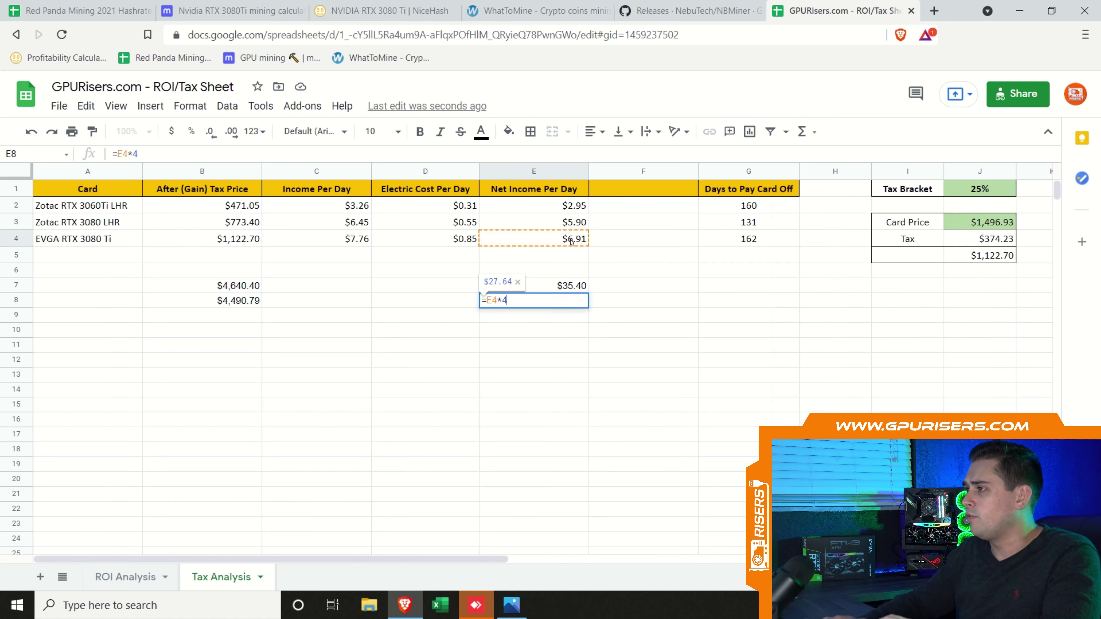
pyautogui.press('Return')
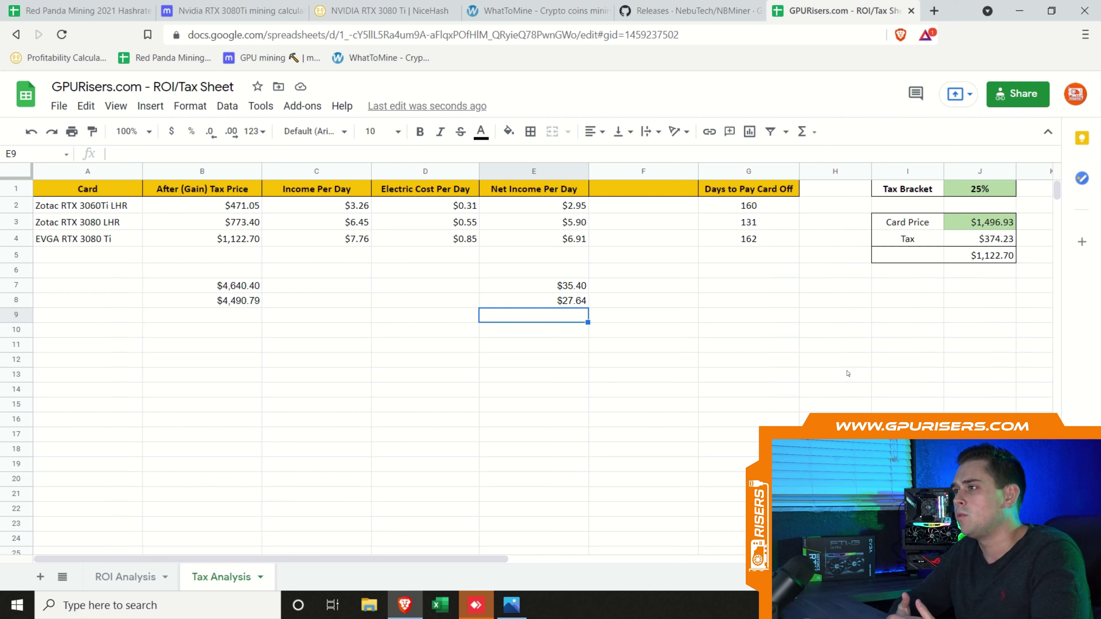
# Step: Clear the scratch price and income comparison from B7:E8
pyautogui.press('Down')
pyautogui.press('Left')
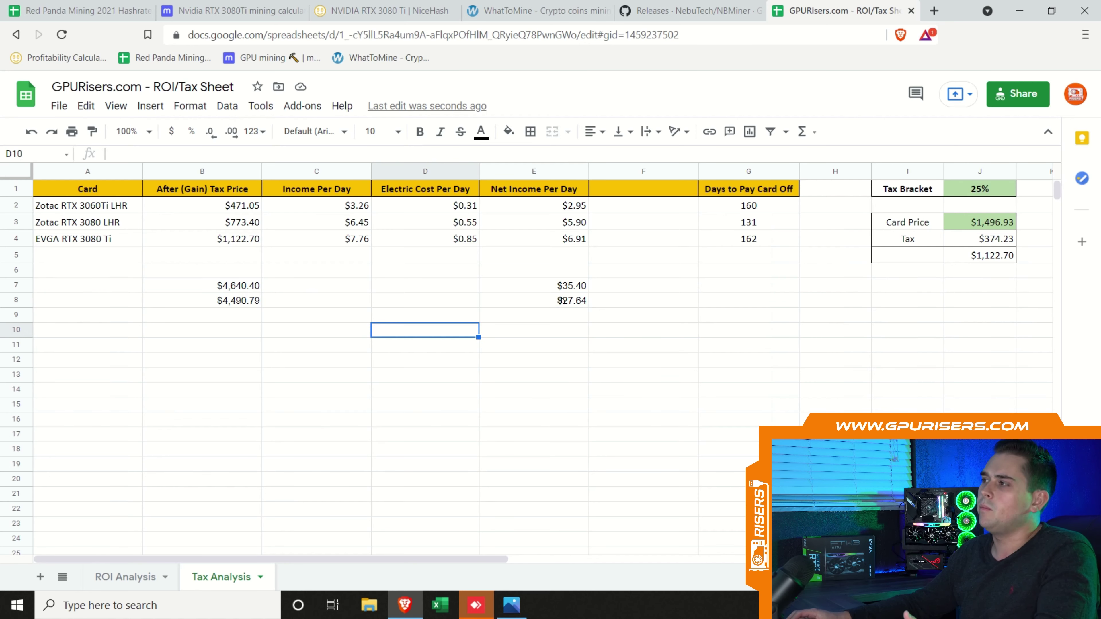
pyautogui.moveTo(559, 301); pyautogui.dragTo(229, 292)
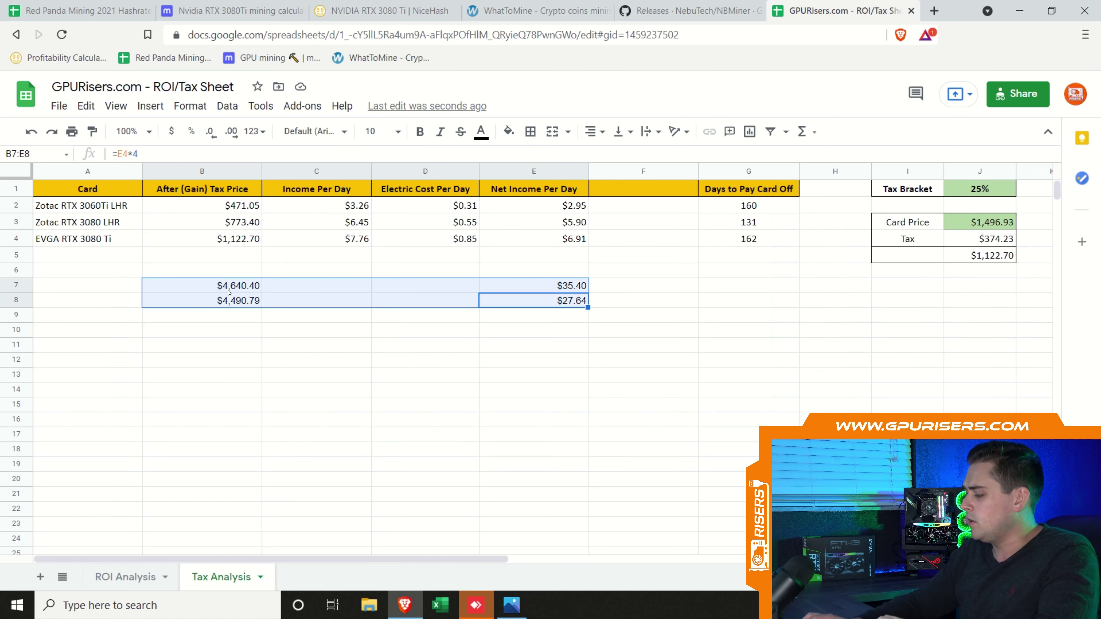
pyautogui.press('Delete')
pyautogui.click(117, 223)
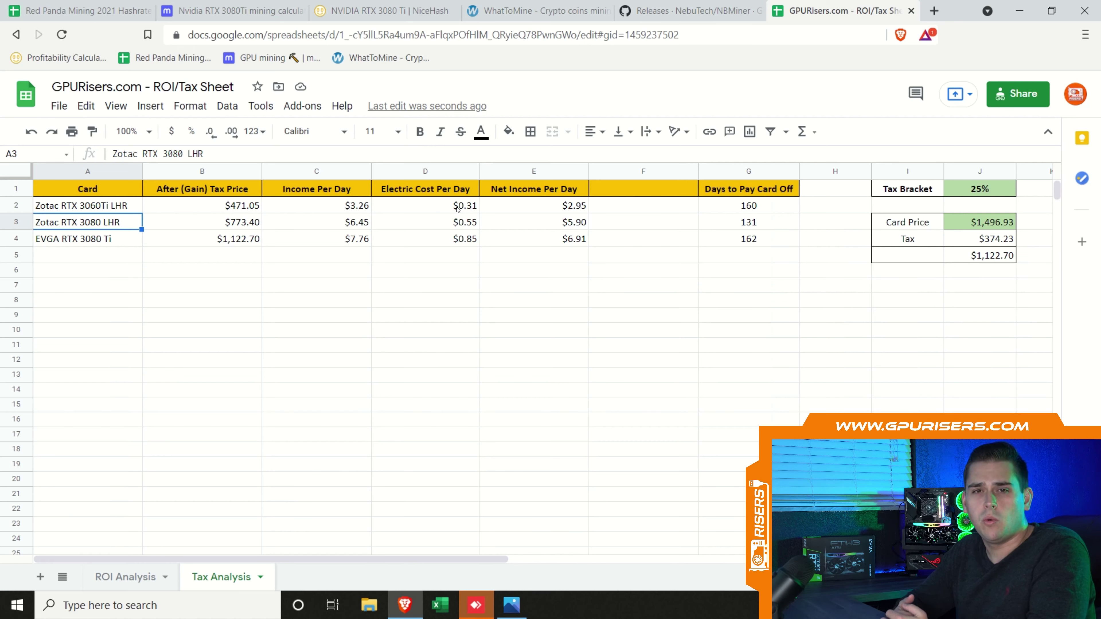
pyautogui.click(514, 321)
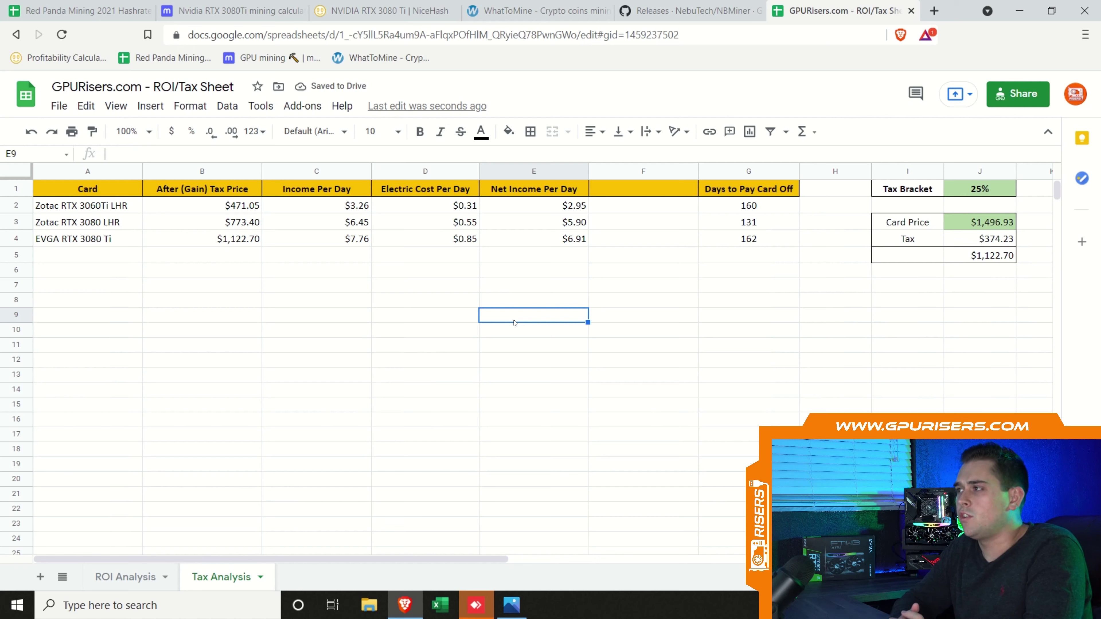